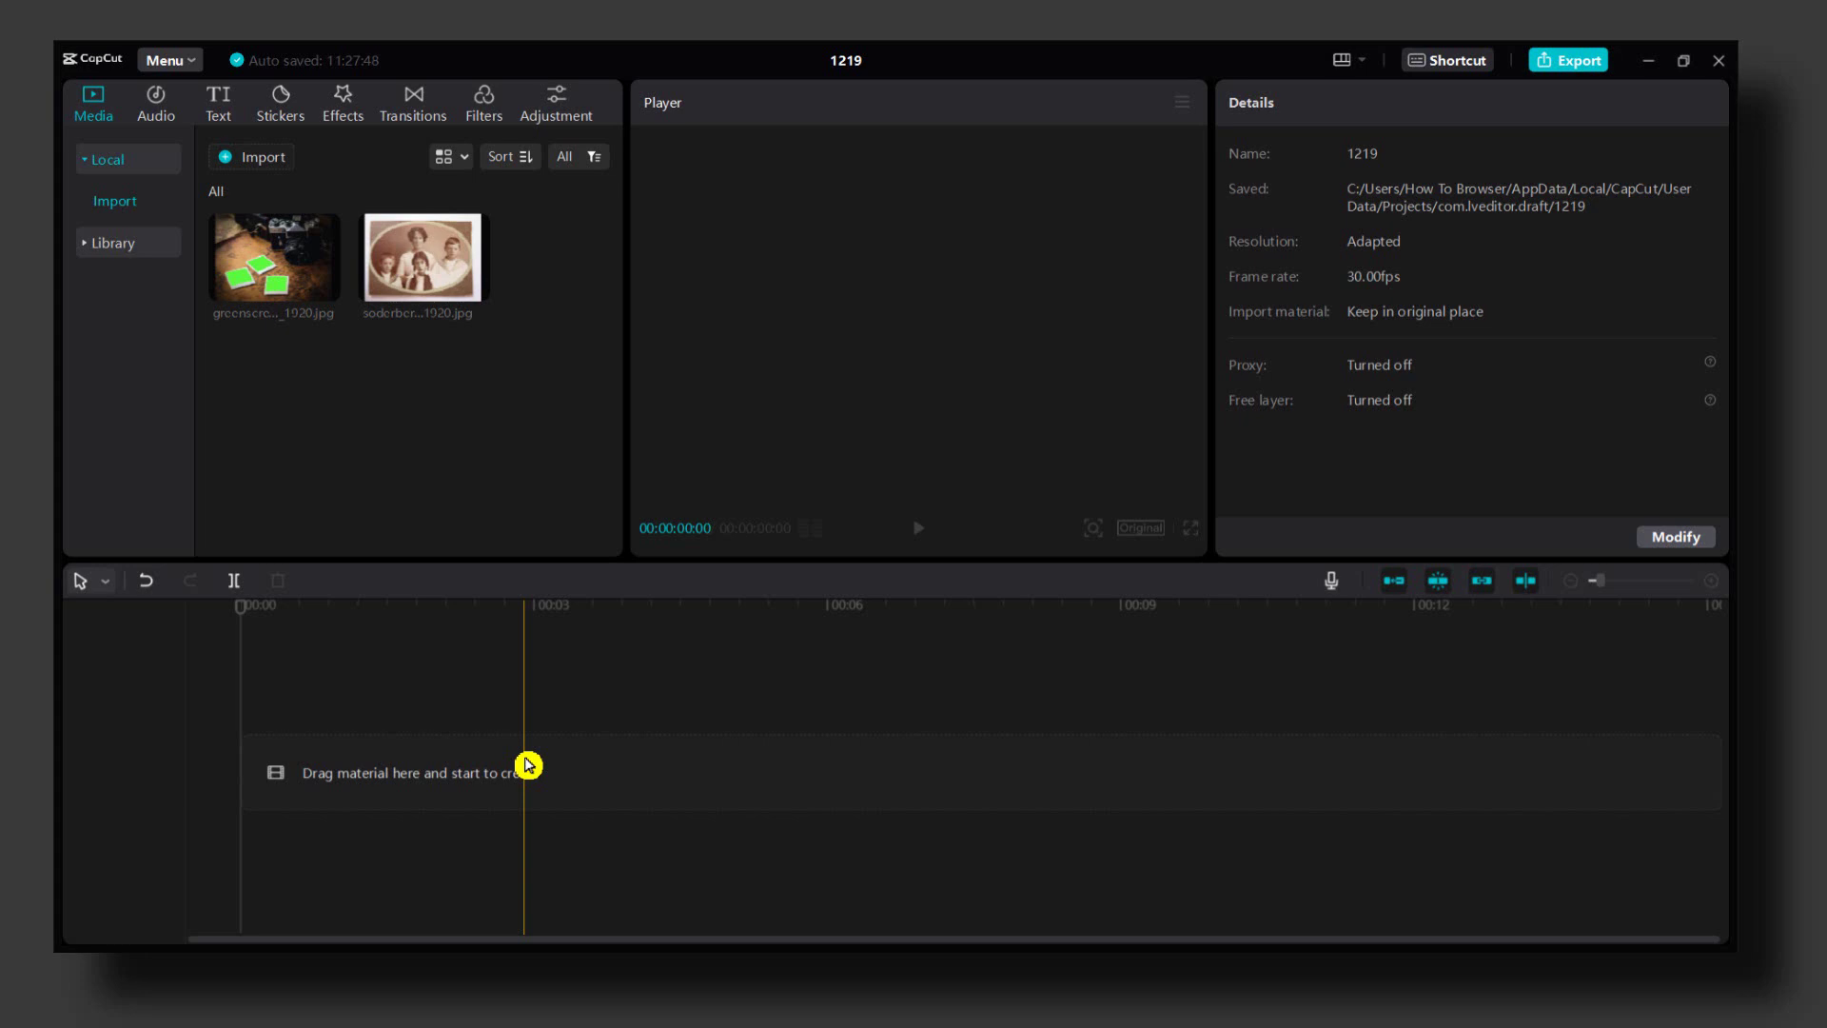
Add the green-screen polaroid image to the timeline and move the playhead into the clip.
left_click(293, 271)
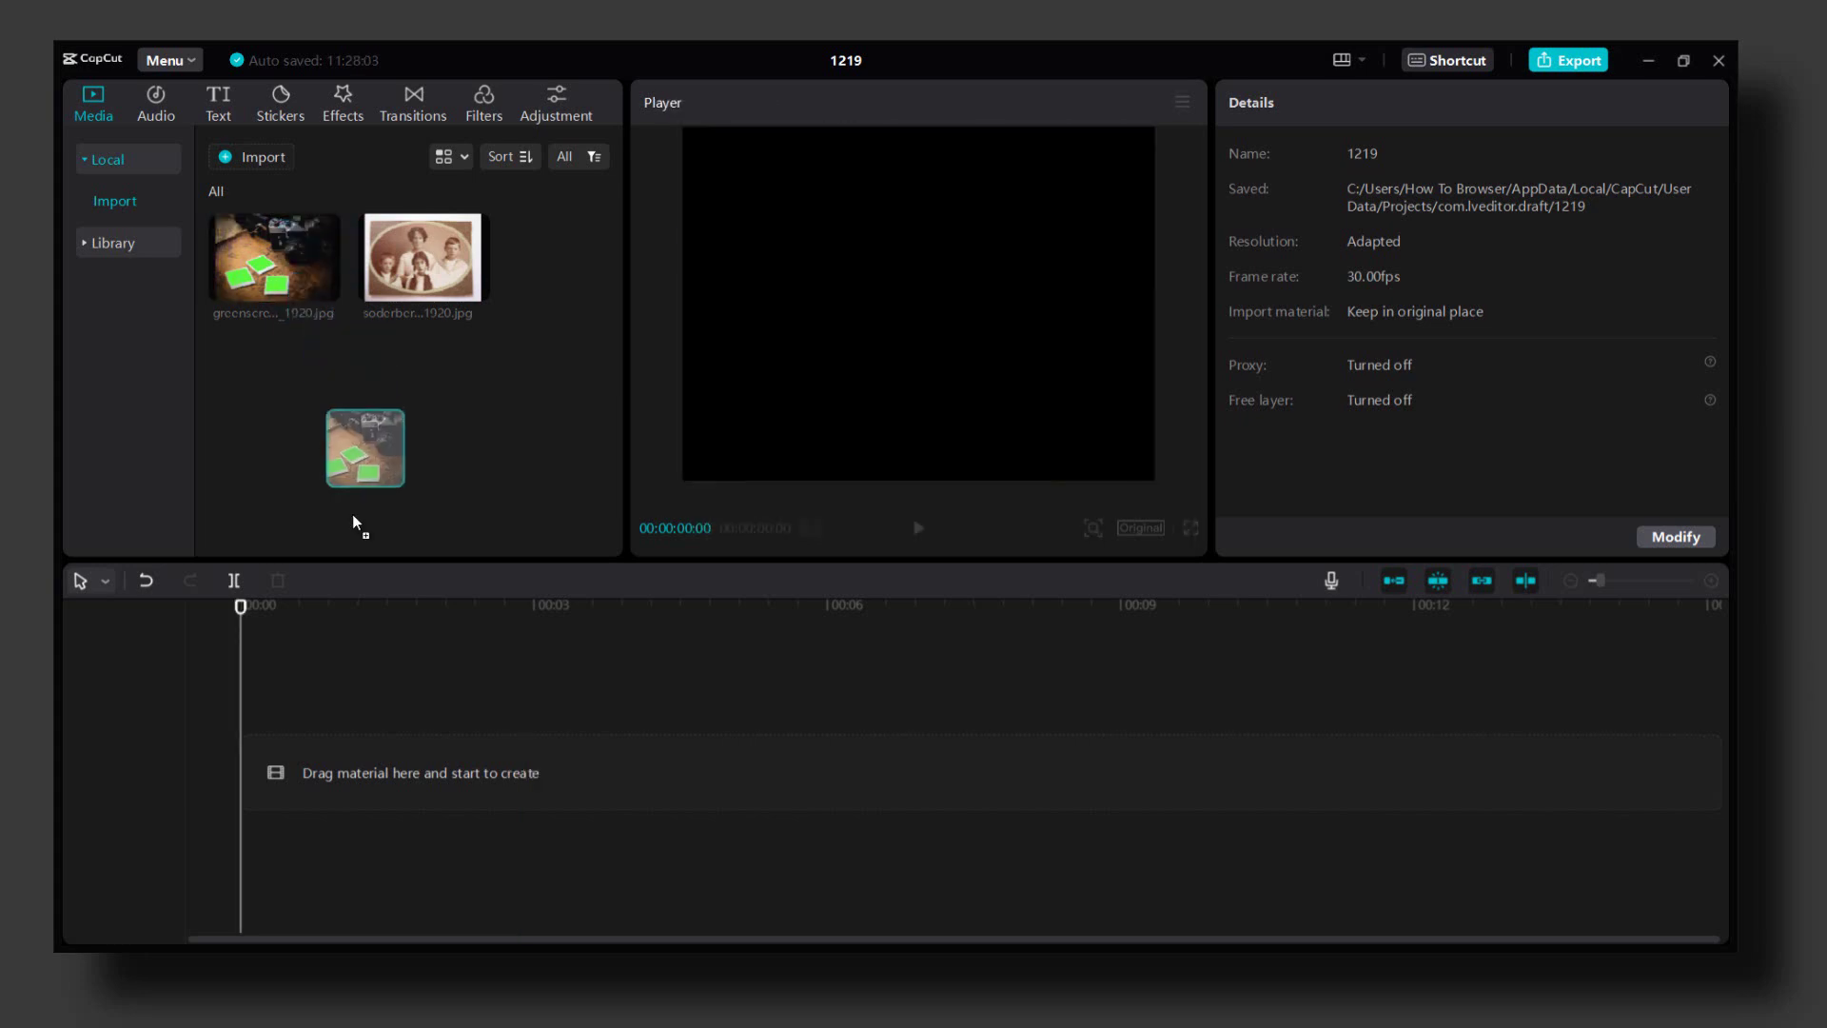
left_click_drag(293, 265, 326, 721)
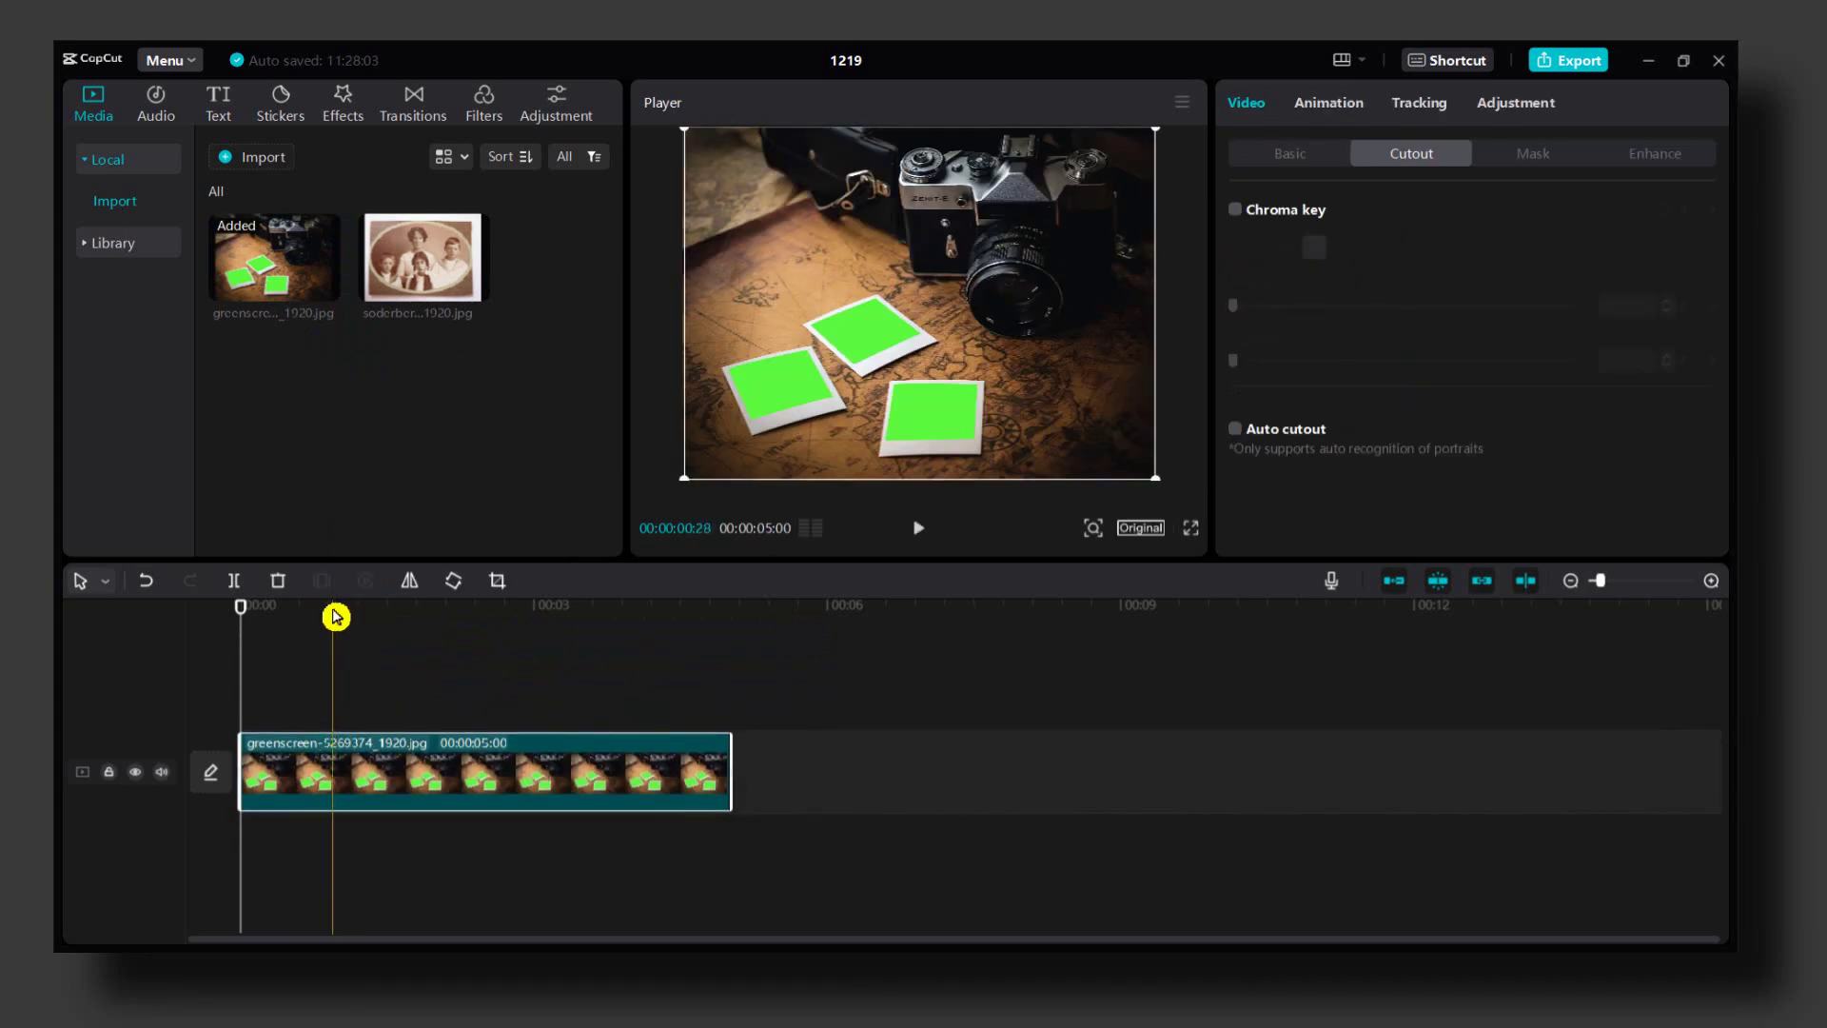
left_click_drag(334, 612, 394, 612)
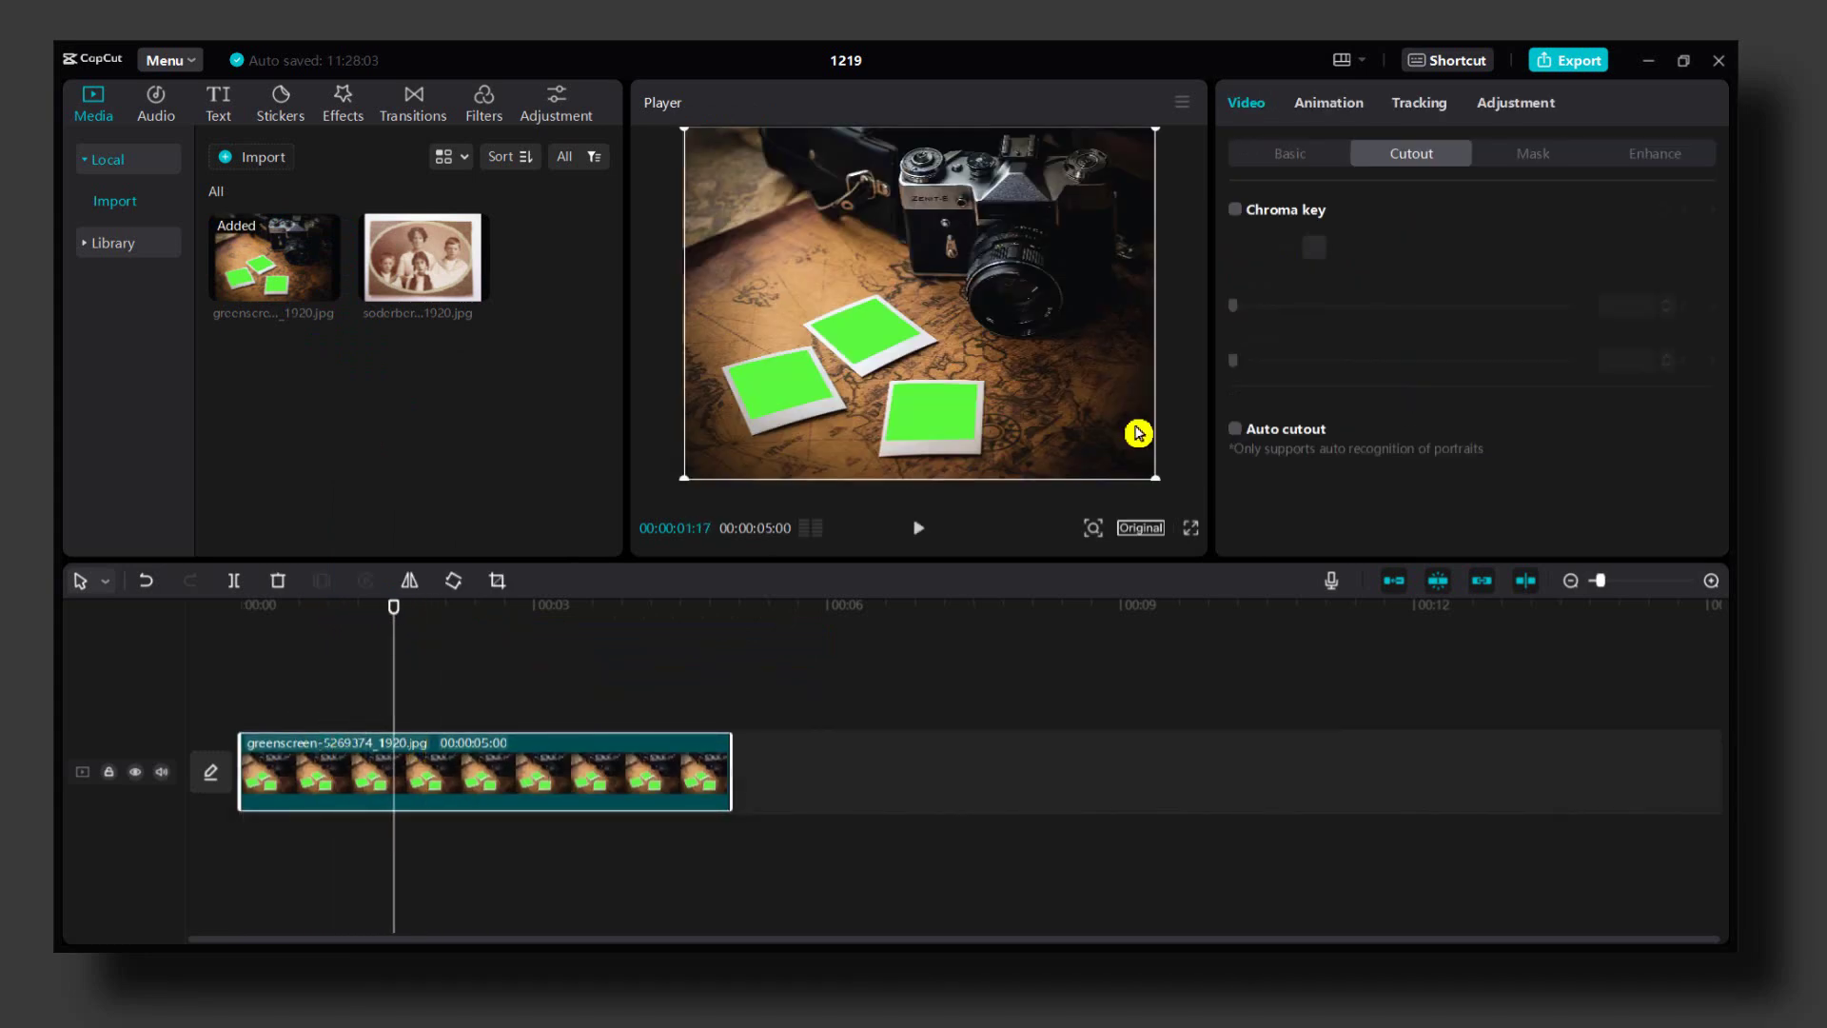
Browse the clip's Animation and Basic settings, then land on the Cutout settings.
left_click(1309, 120)
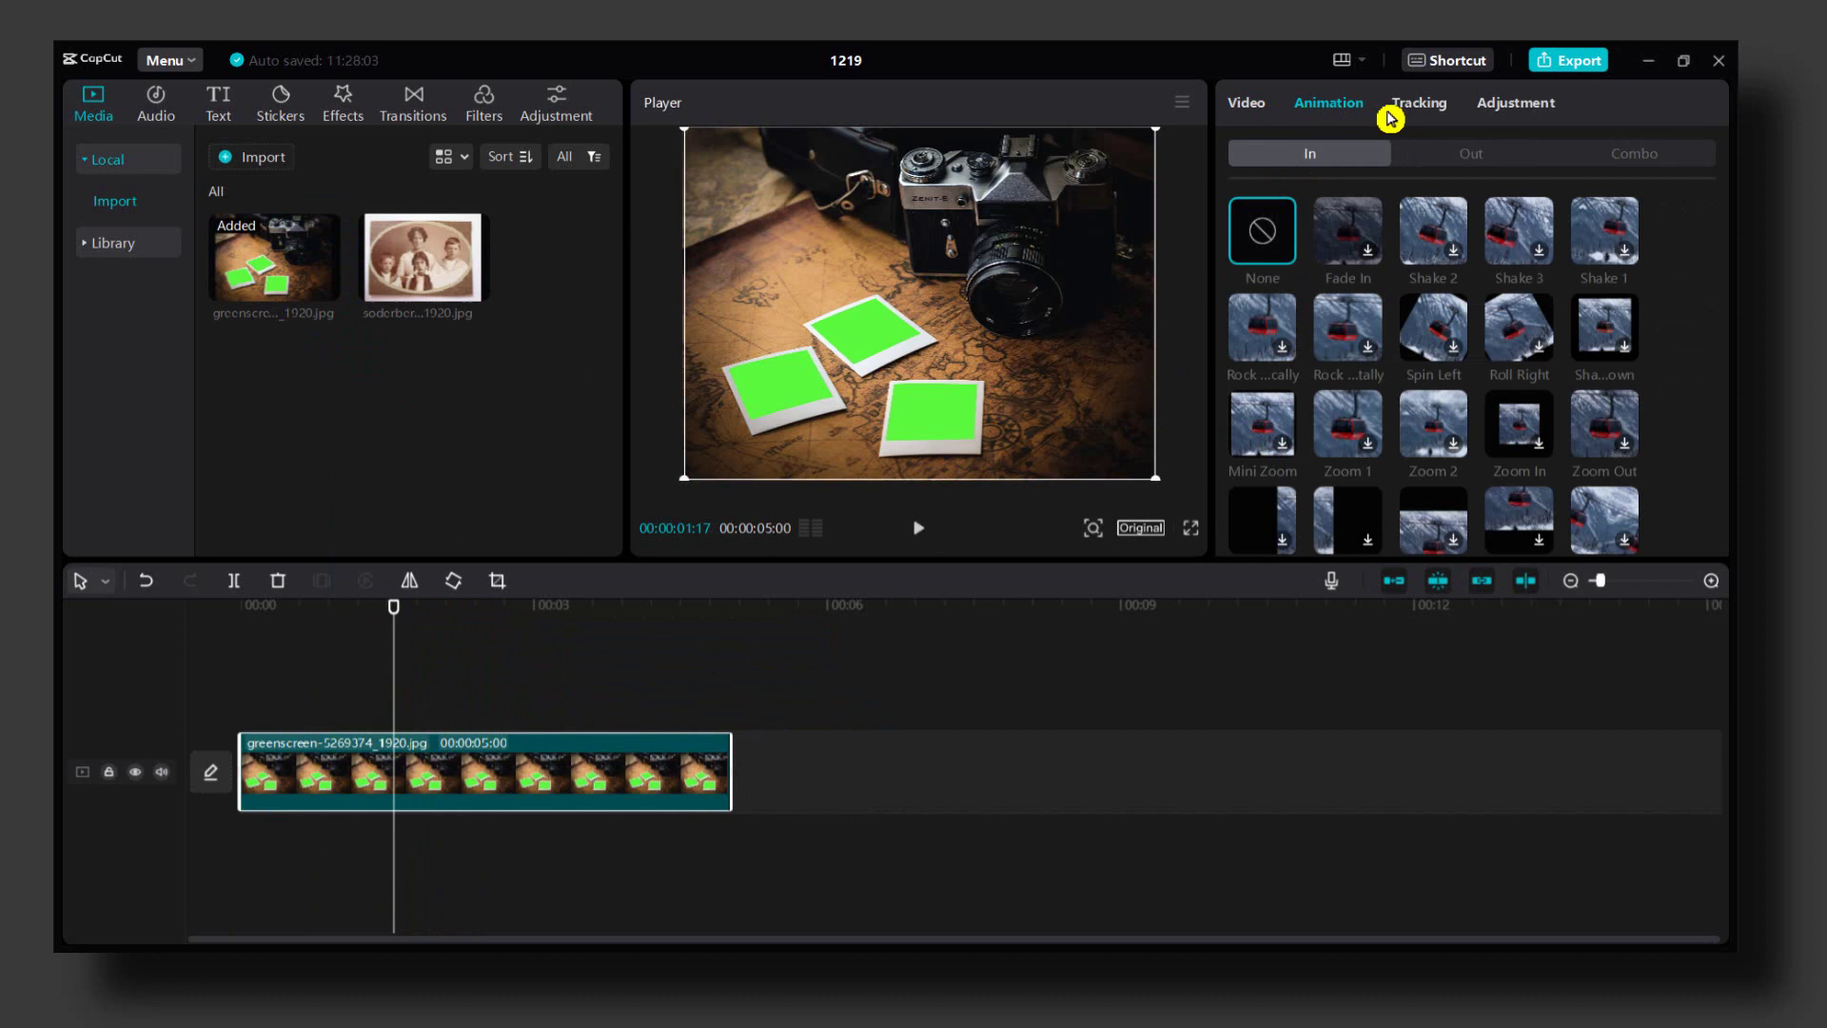
left_click(1534, 111)
left_click(1246, 112)
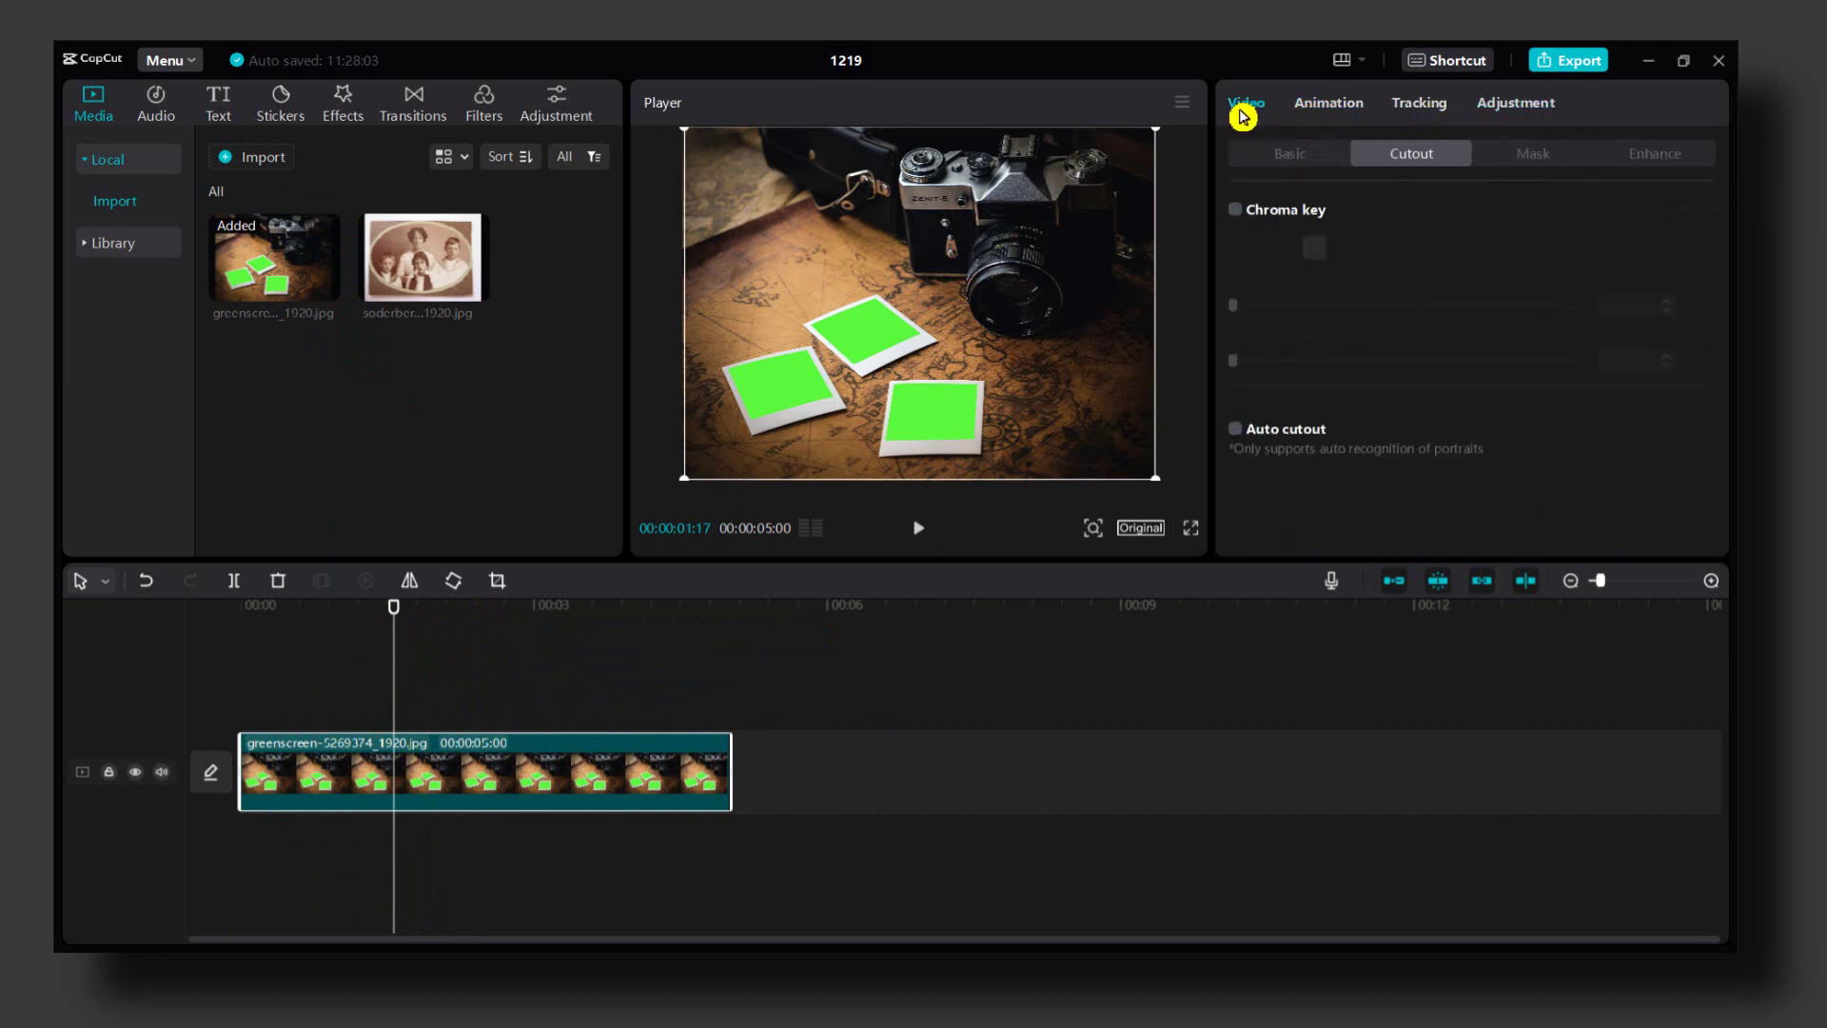
left_click(1290, 157)
left_click(1403, 160)
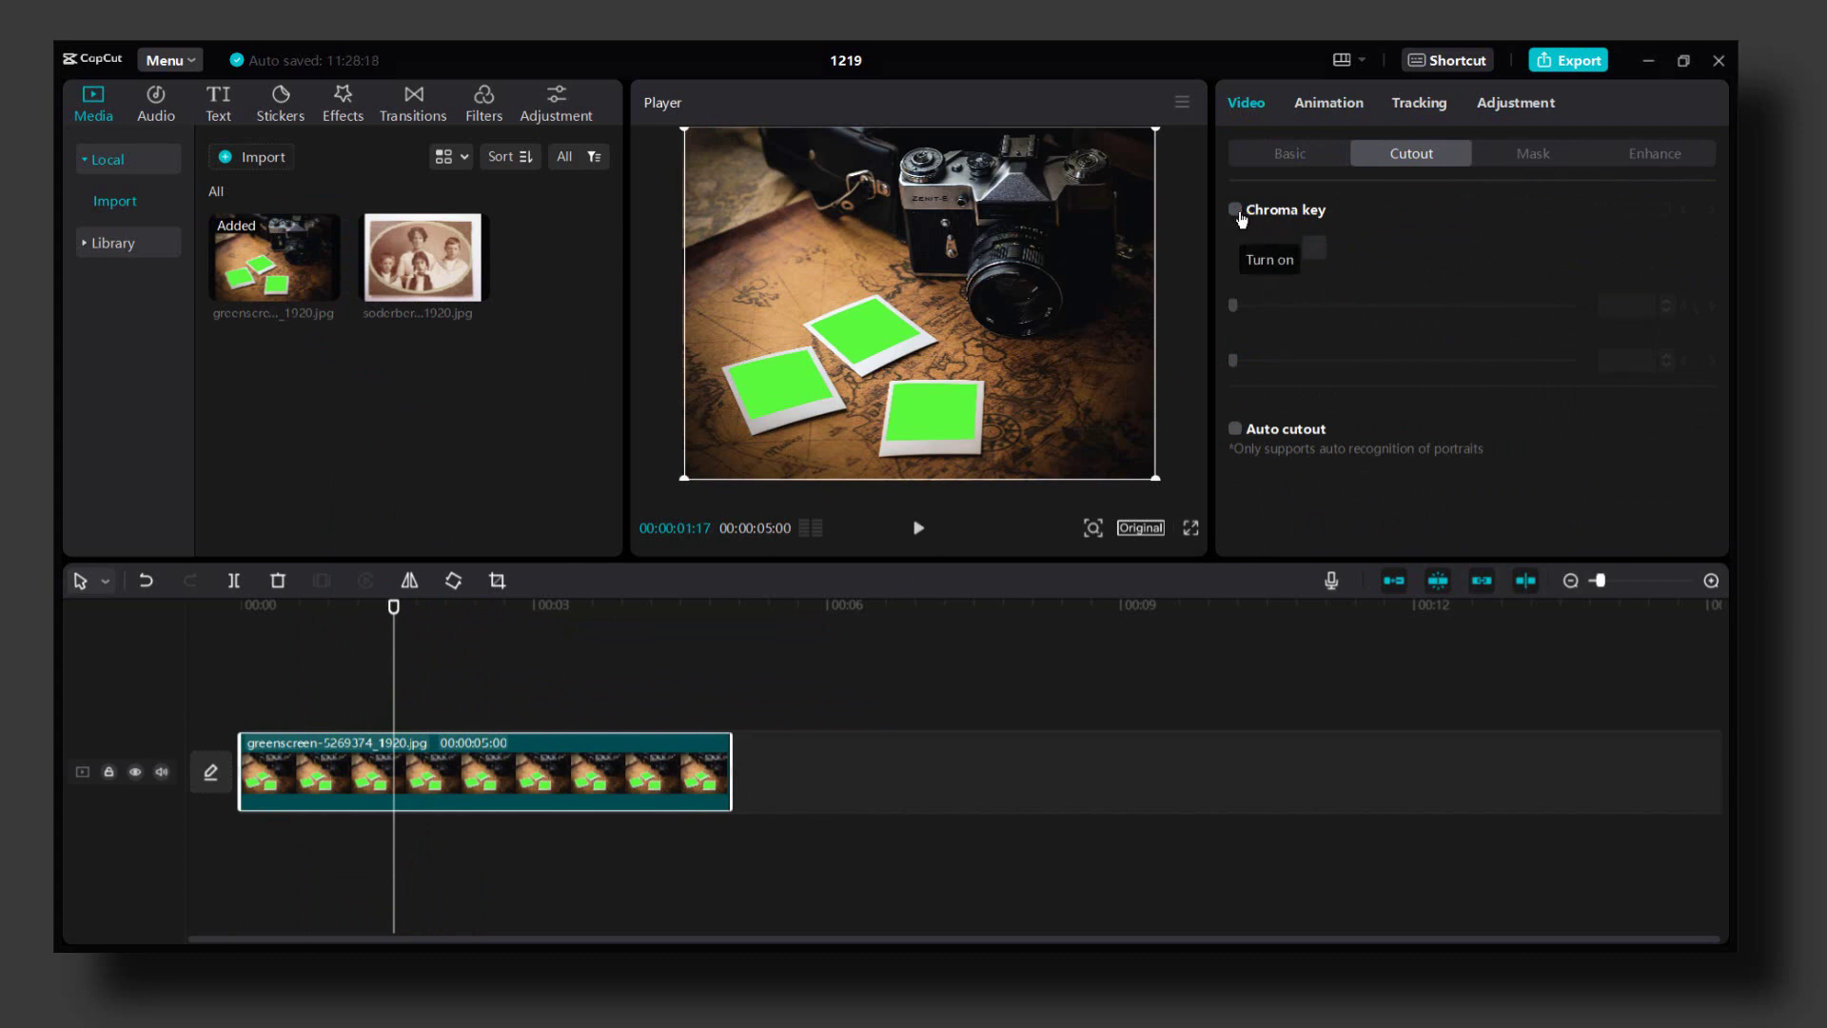
Enable Chroma key, sample the green inside a frame, raise Strength to 56, and lift the clip to an upper track.
left_click(1238, 213)
left_click(1315, 253)
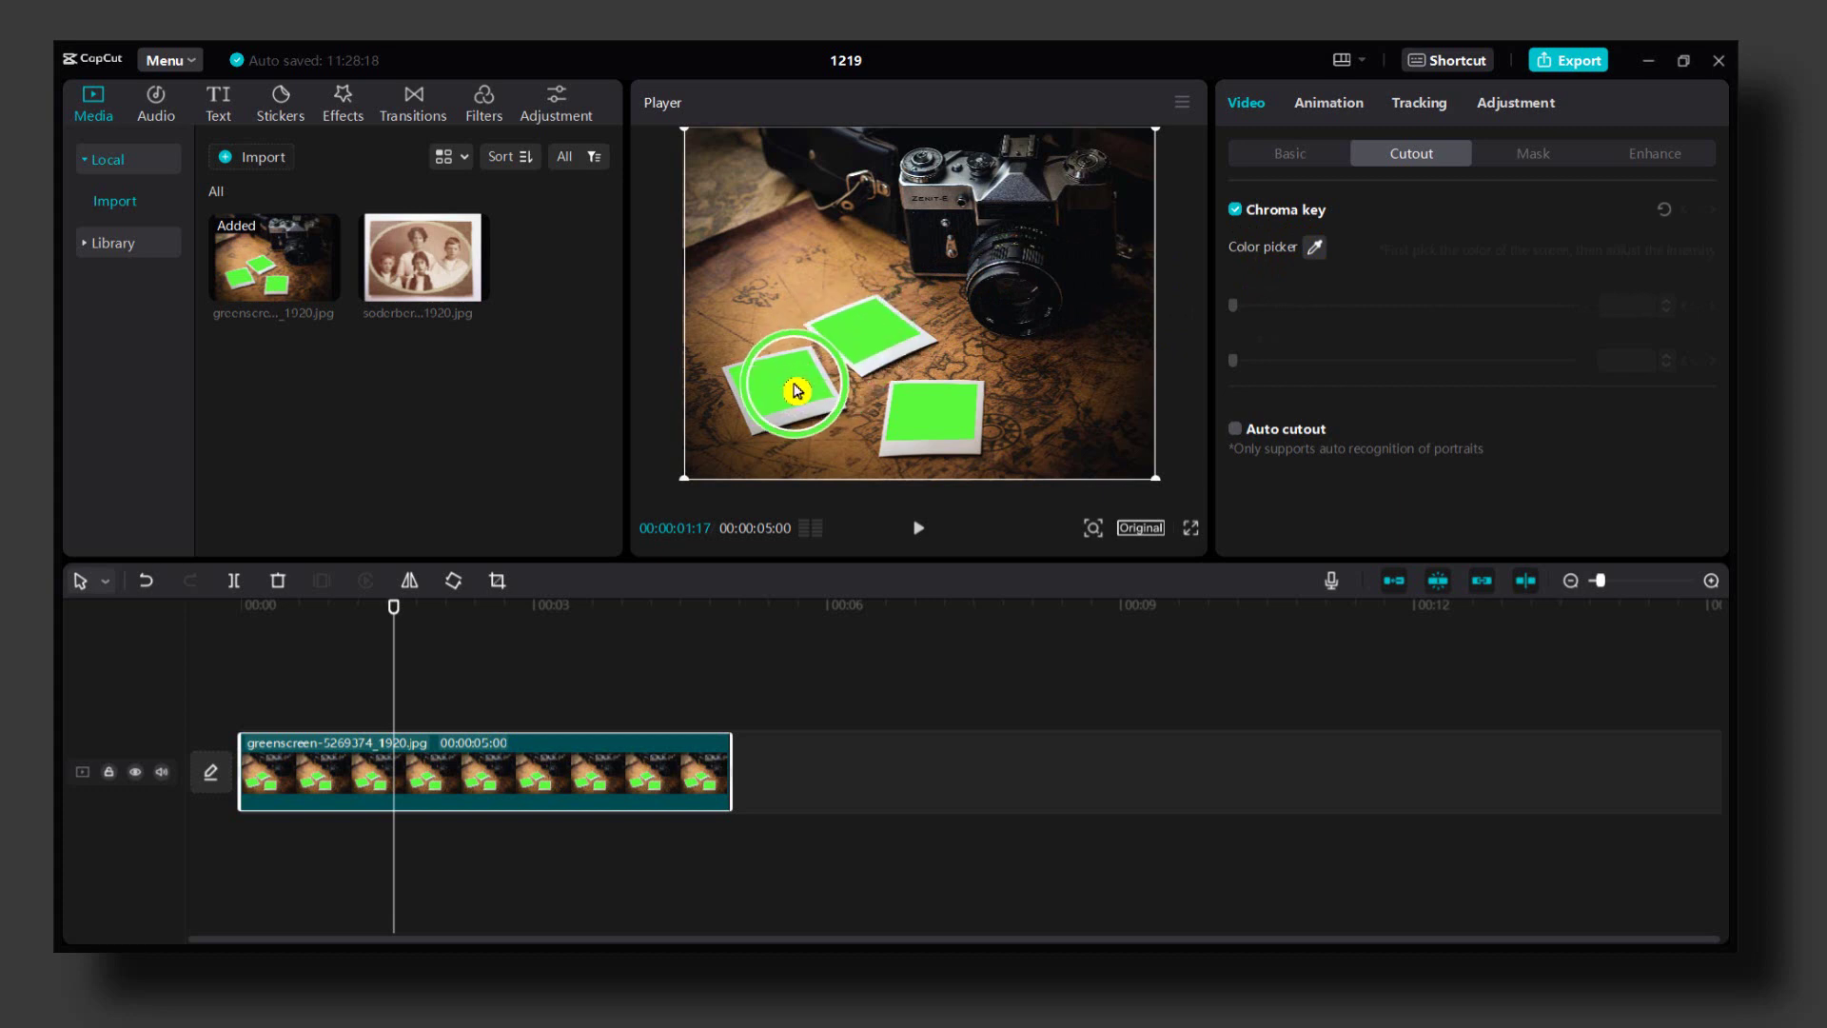
left_click(797, 382)
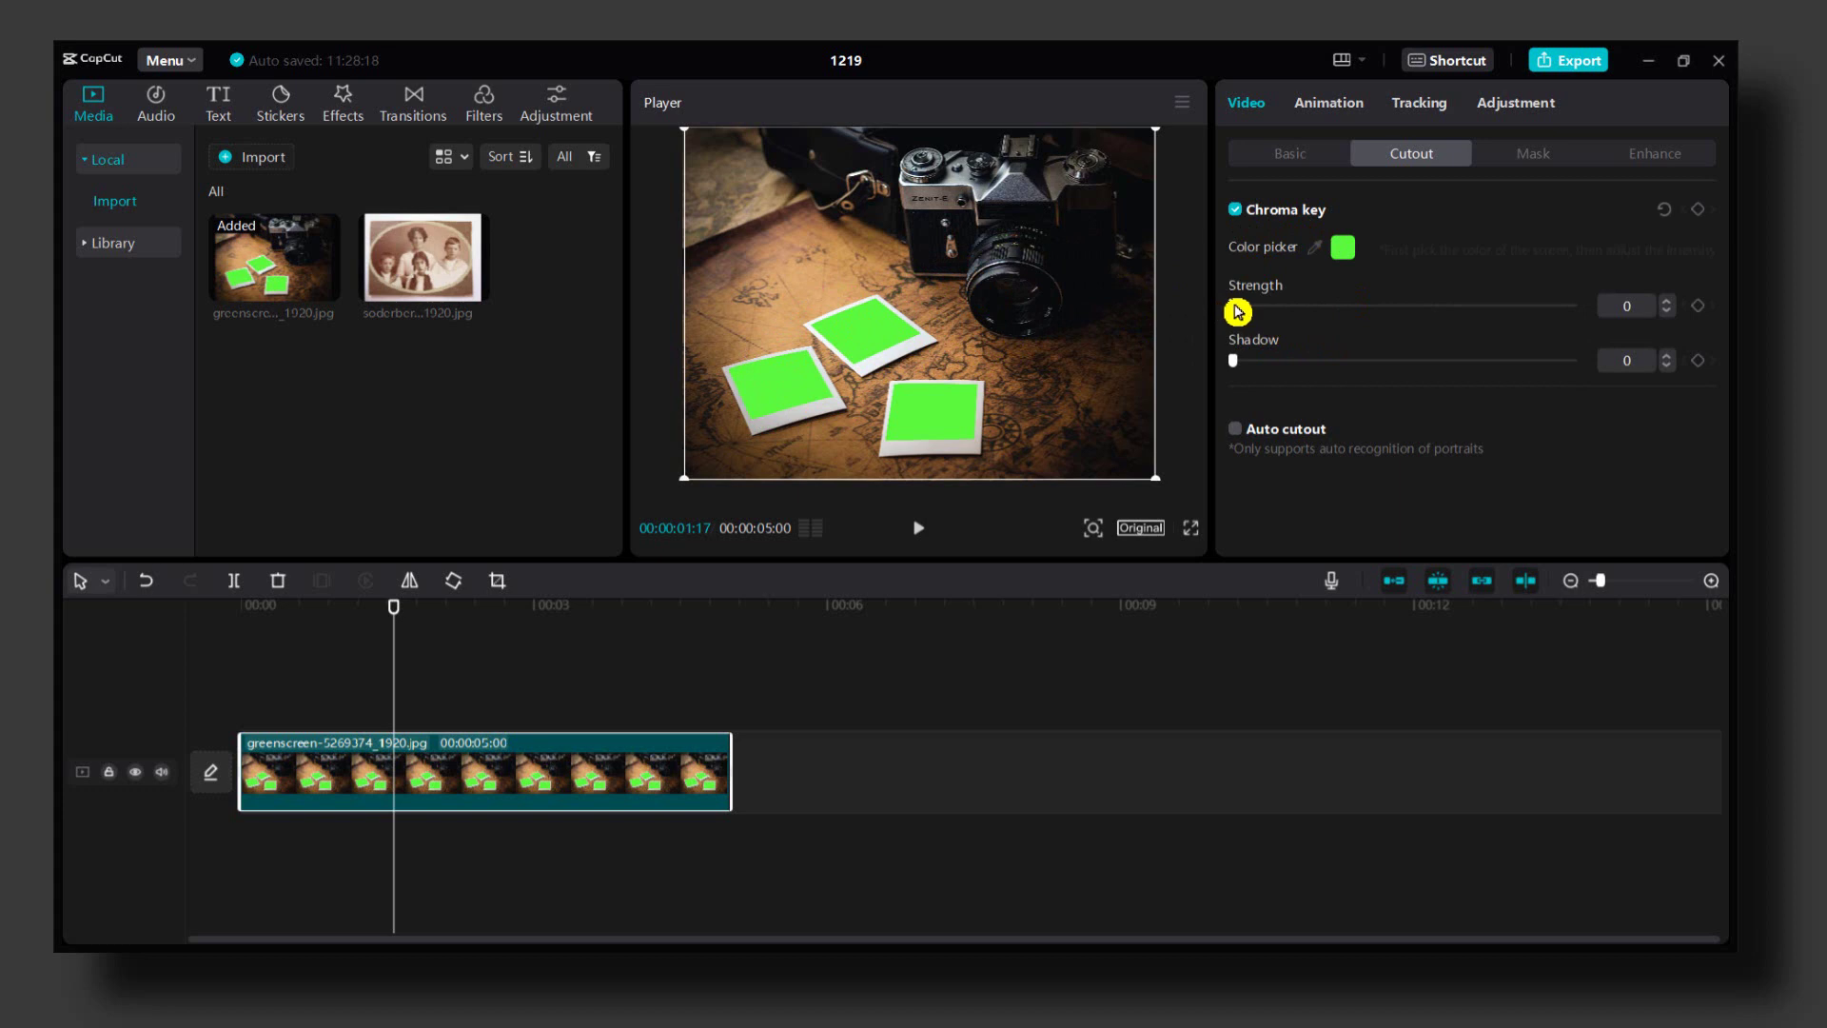
mouse_move(1242, 311)
left_mouse_down()
mouse_move(1485, 329)
mouse_move(1424, 328)
left_mouse_up()
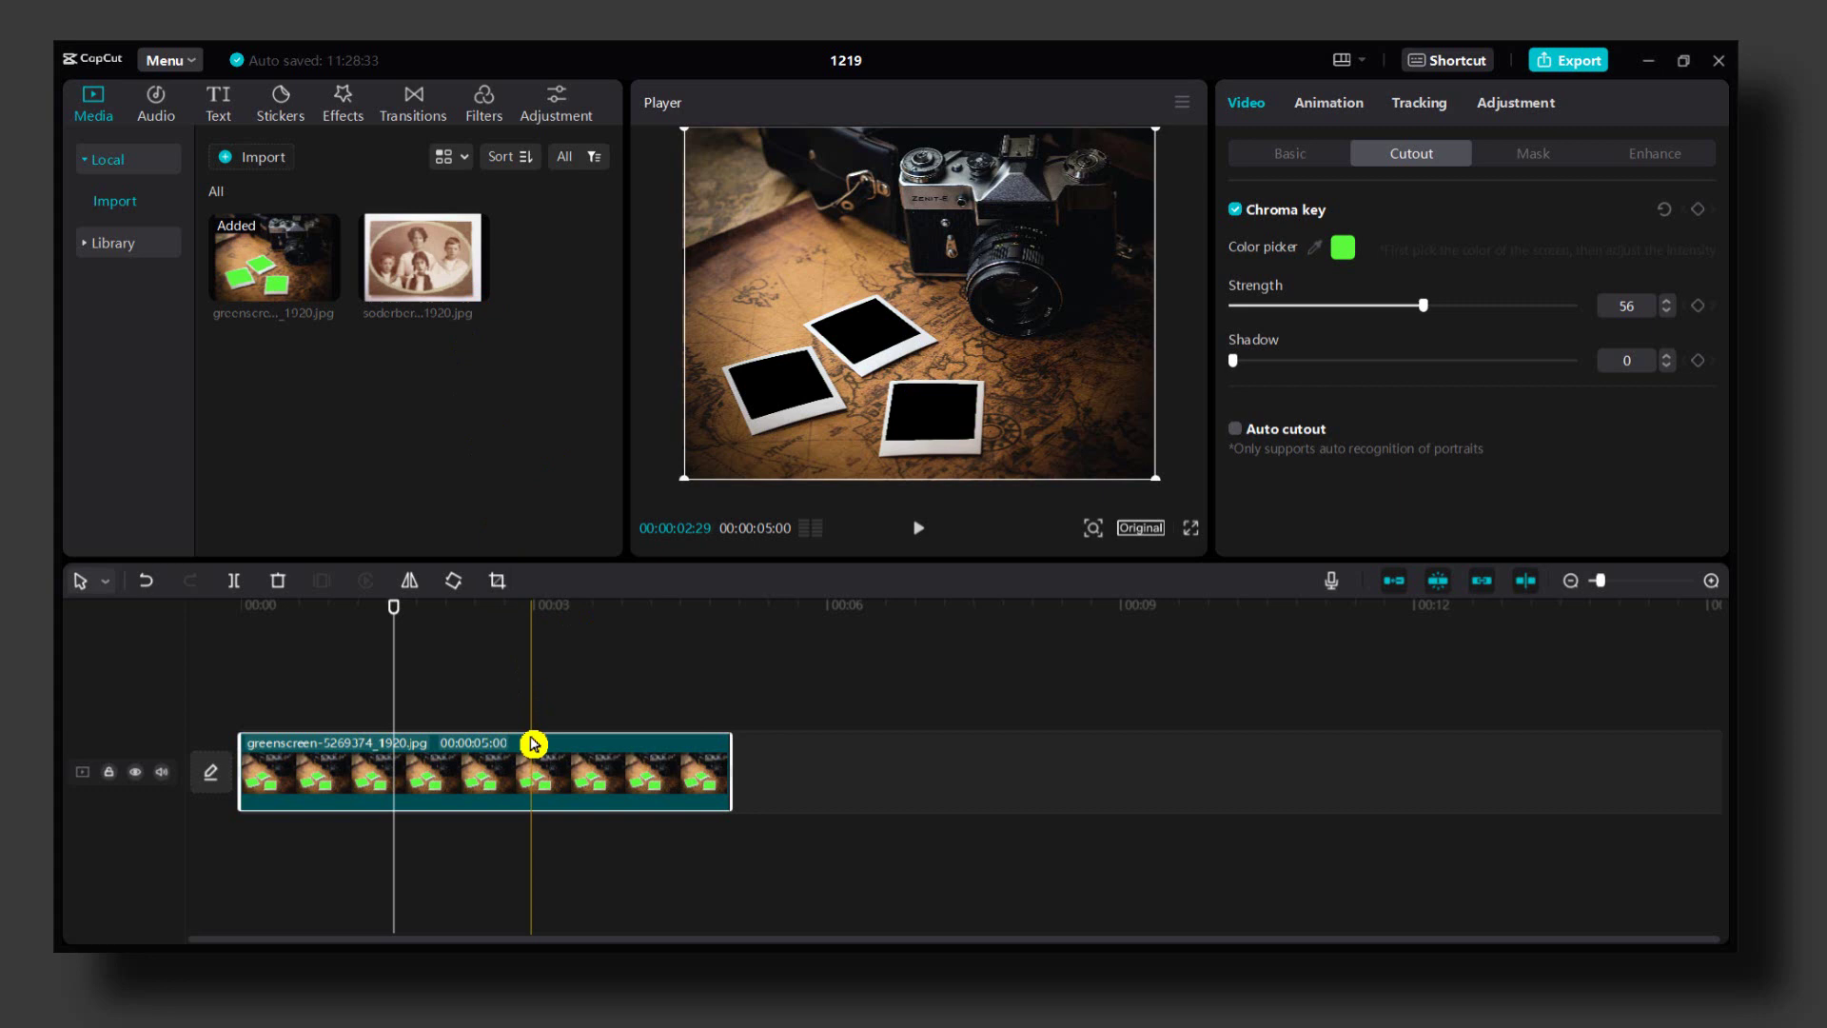
mouse_move(530, 763)
left_mouse_down()
mouse_move(523, 686)
mouse_move(448, 776)
mouse_move(434, 692)
left_mouse_up()
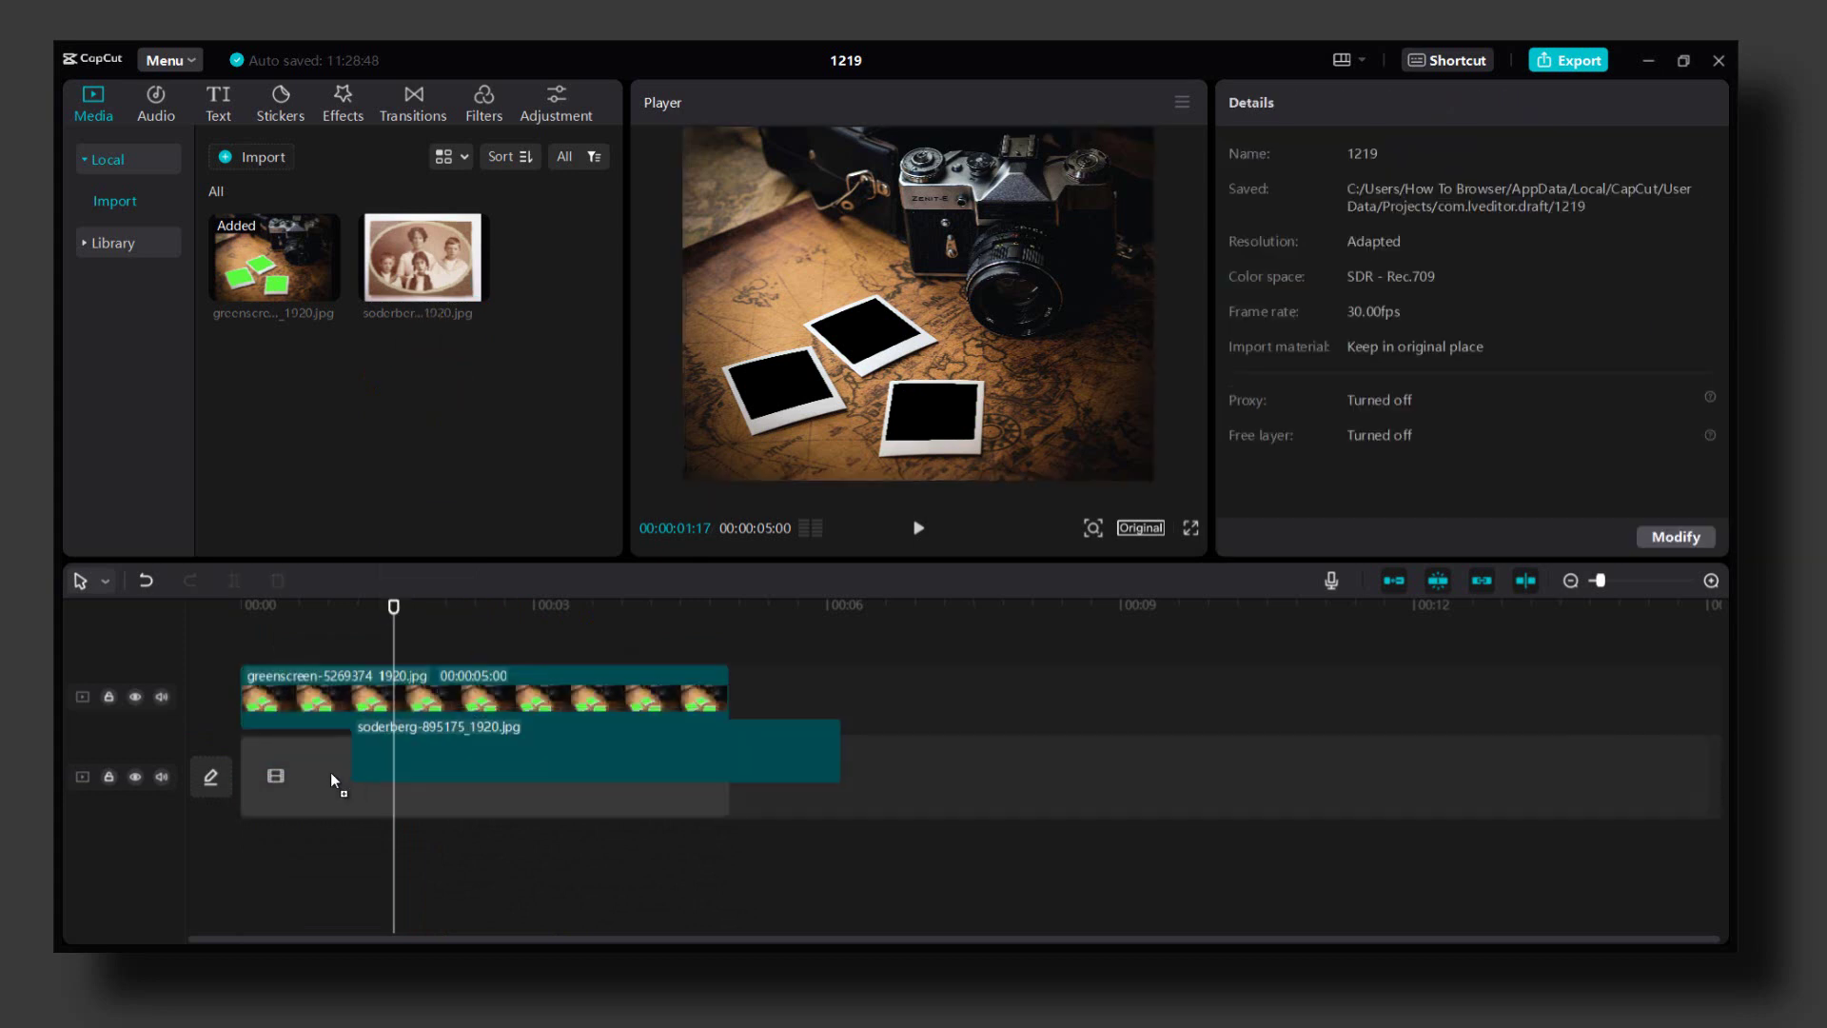
Place the family photo on the lower track, shrink, move and tilt it into the left polaroid frame.
left_click_drag(426, 303, 350, 775)
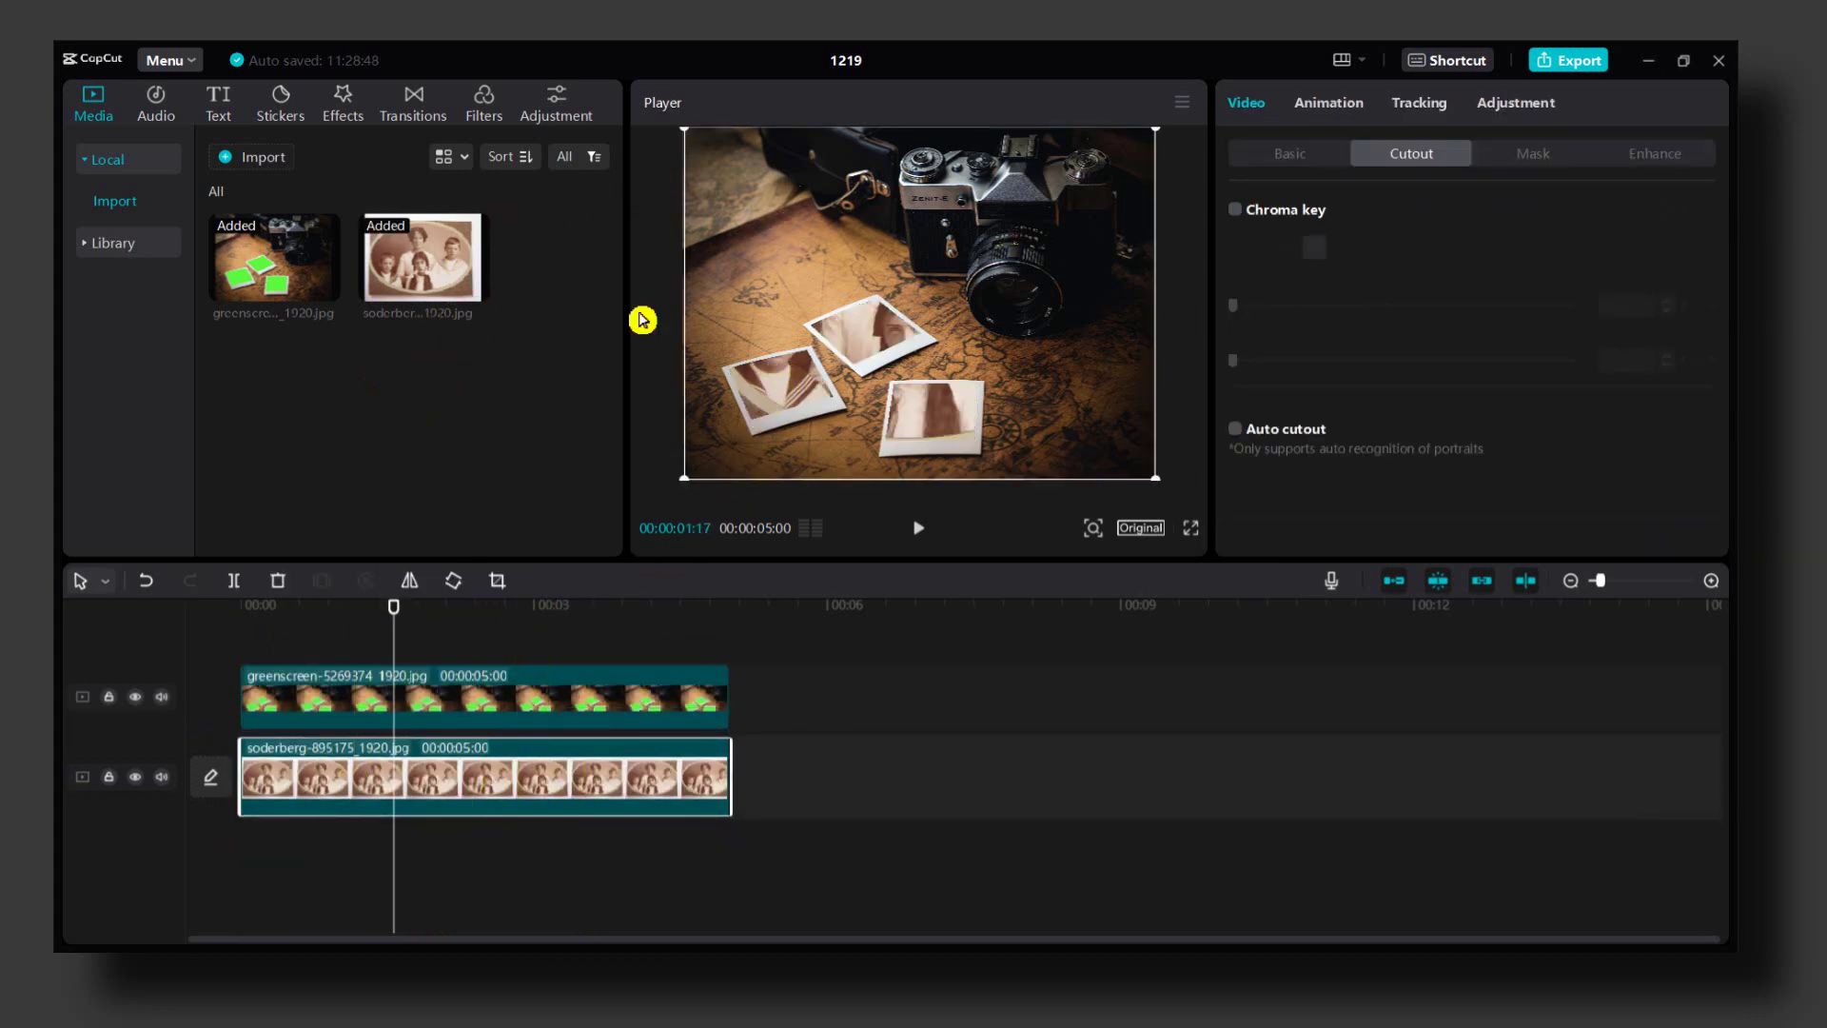
left_click_drag(690, 136, 839, 215)
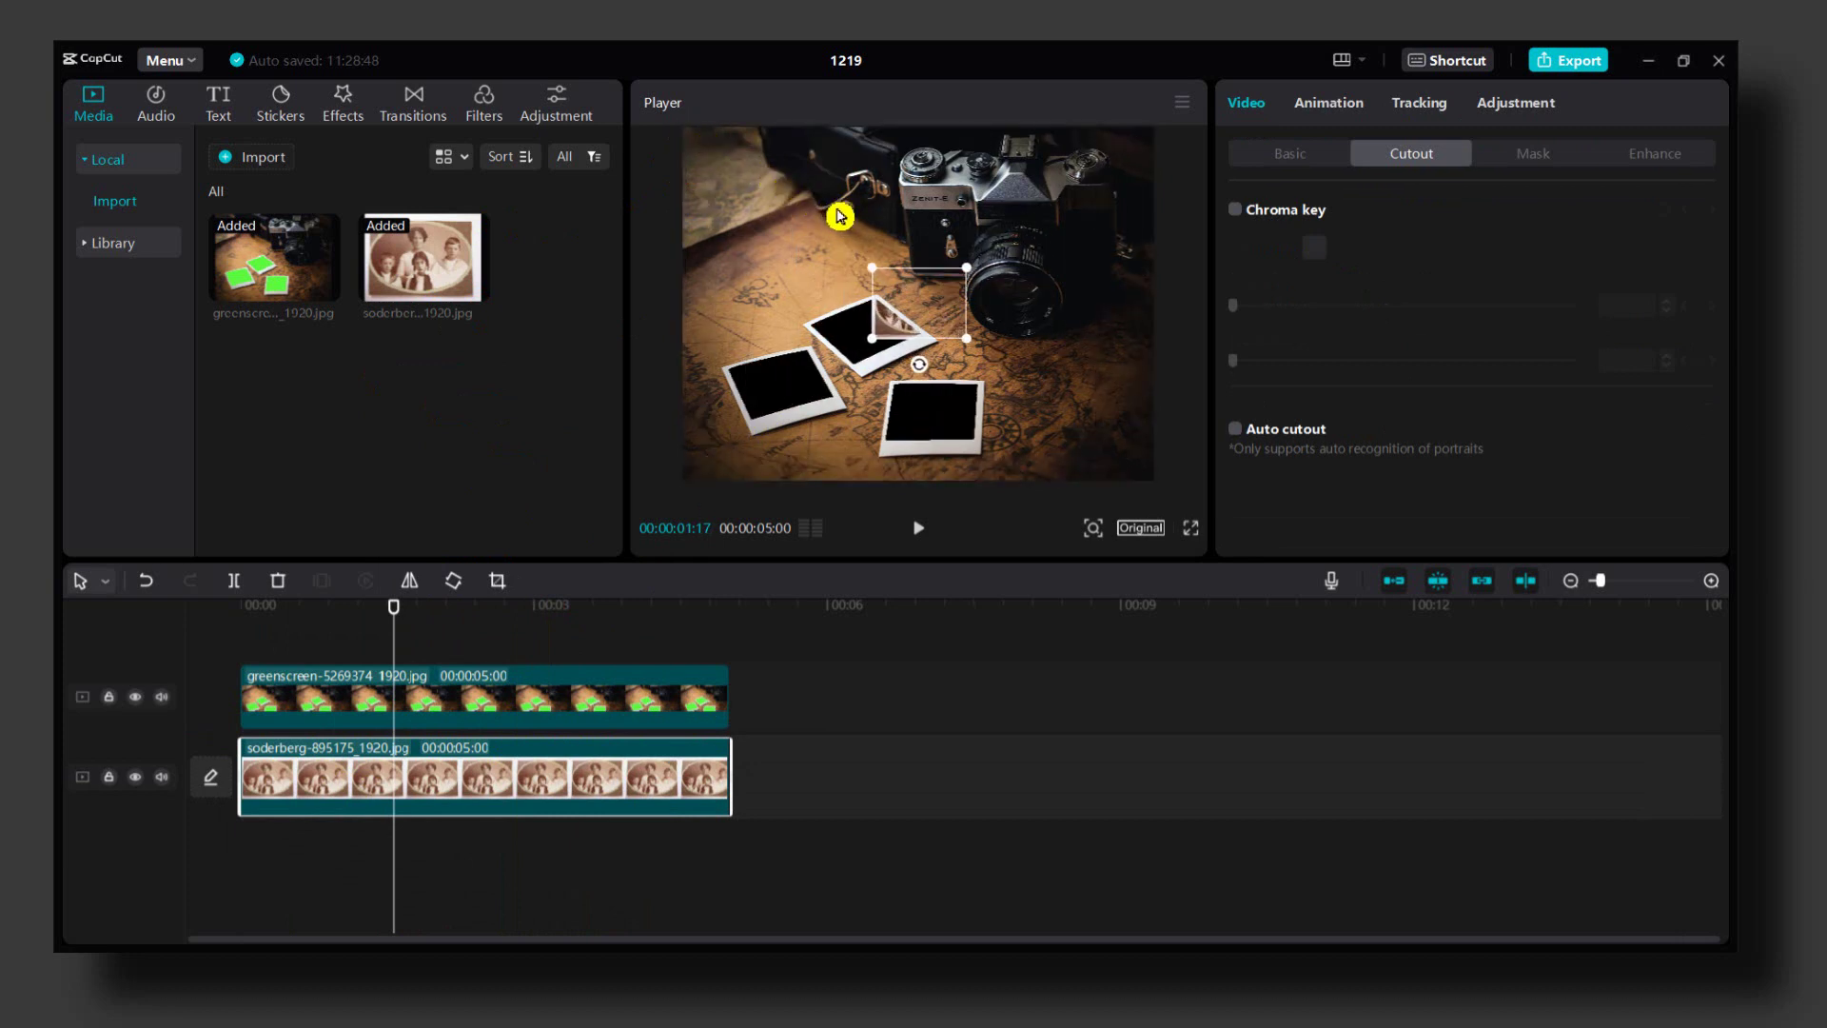
left_click_drag(900, 303, 753, 381)
left_click_drag(787, 441, 813, 437)
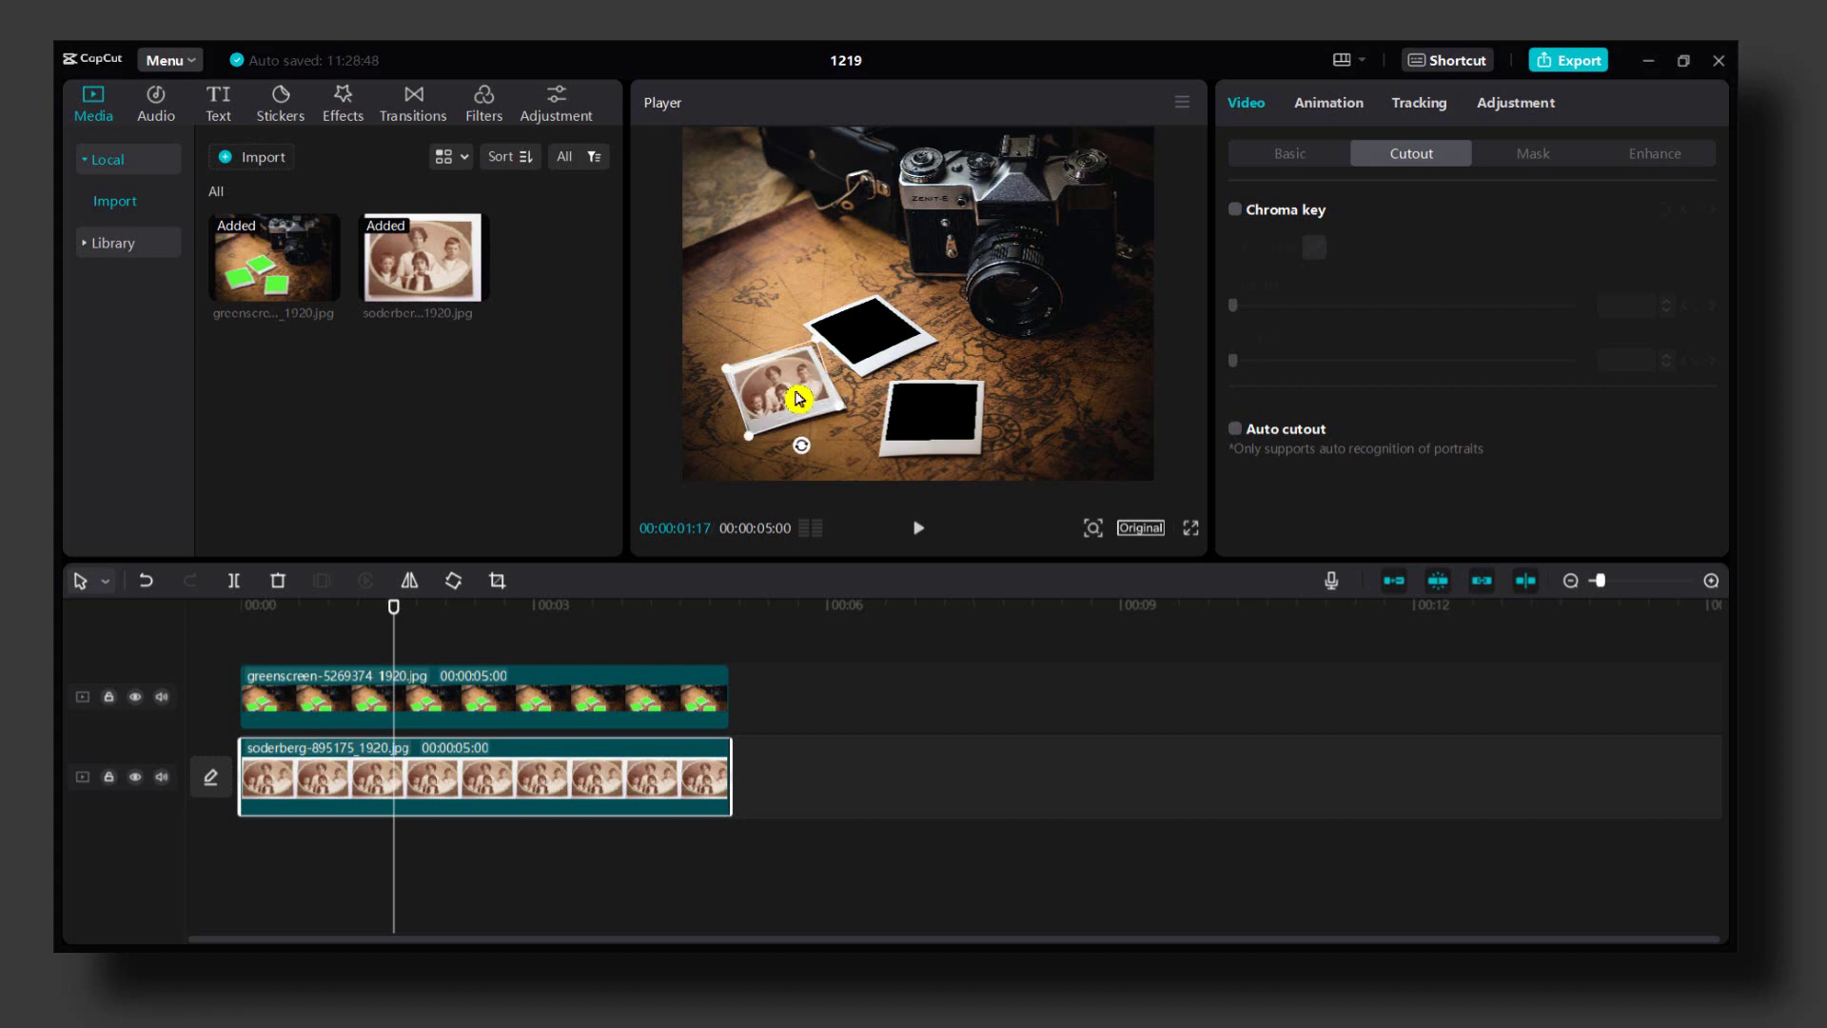
left_click(900, 368)
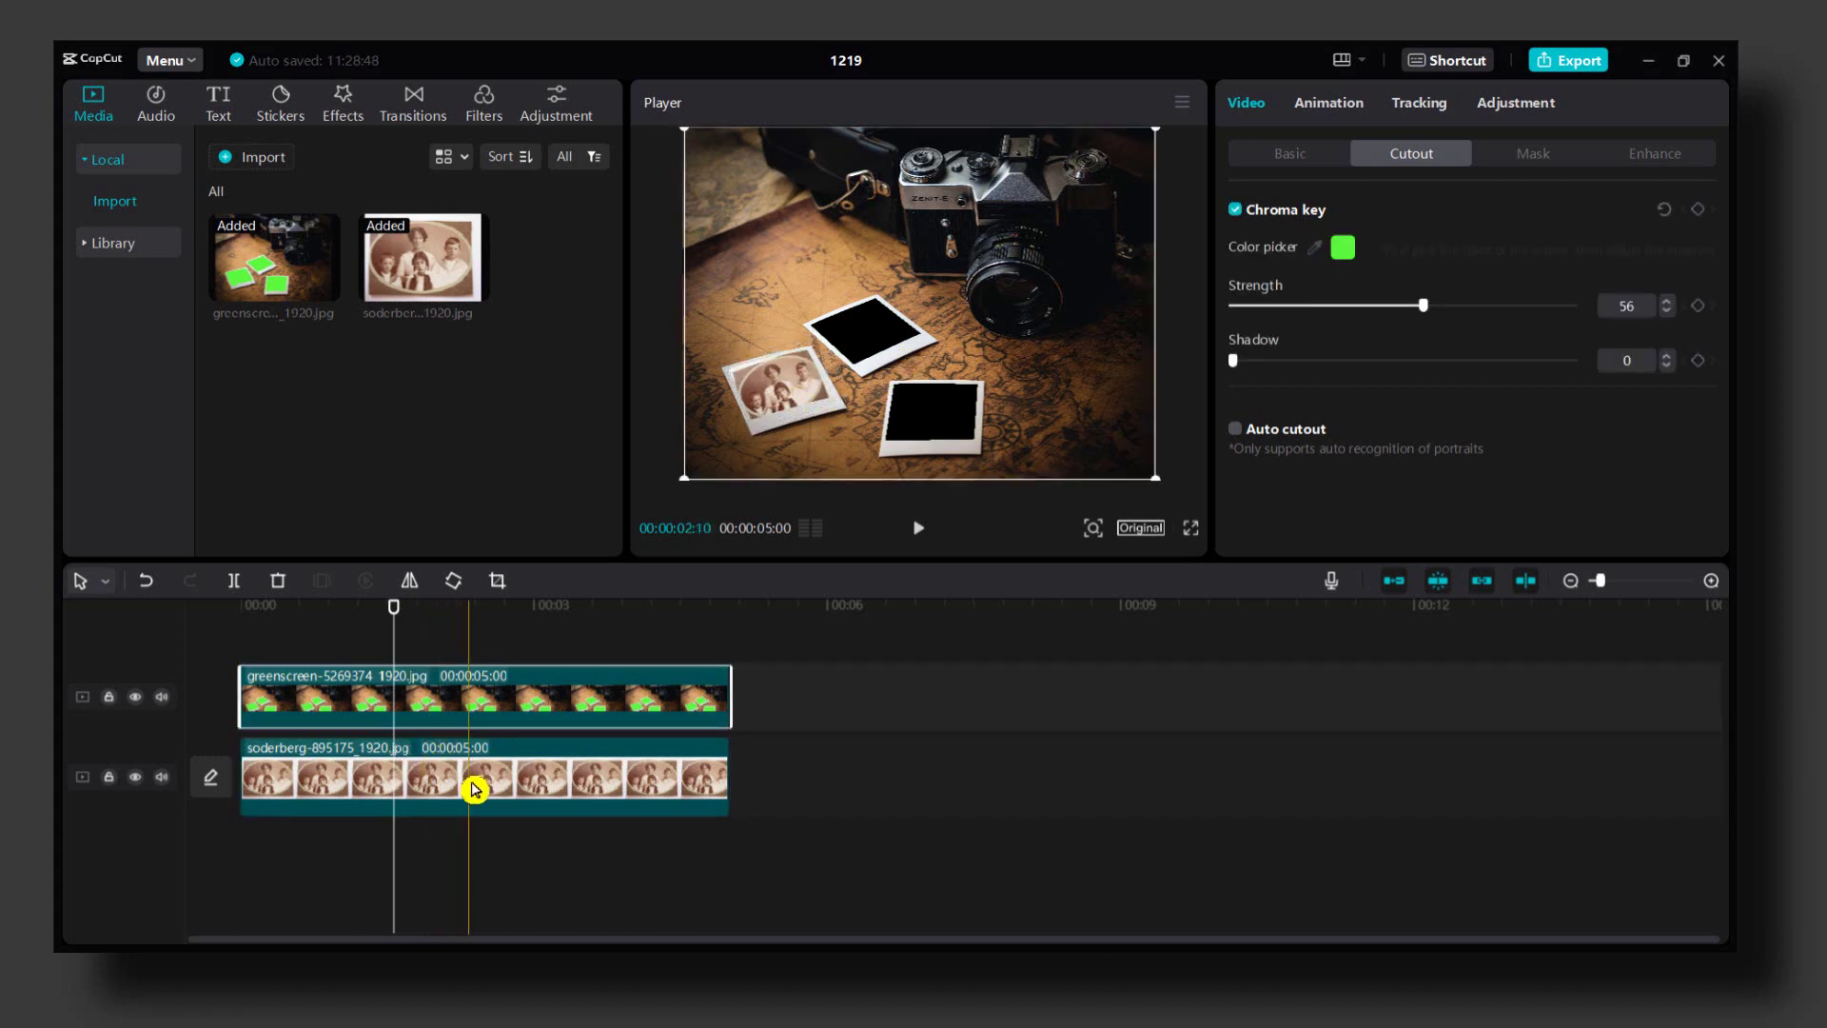
Reposition the family photo onto the lower-right polaroid, then restore the green-screen clip to the top track.
left_click_drag(474, 788, 498, 681)
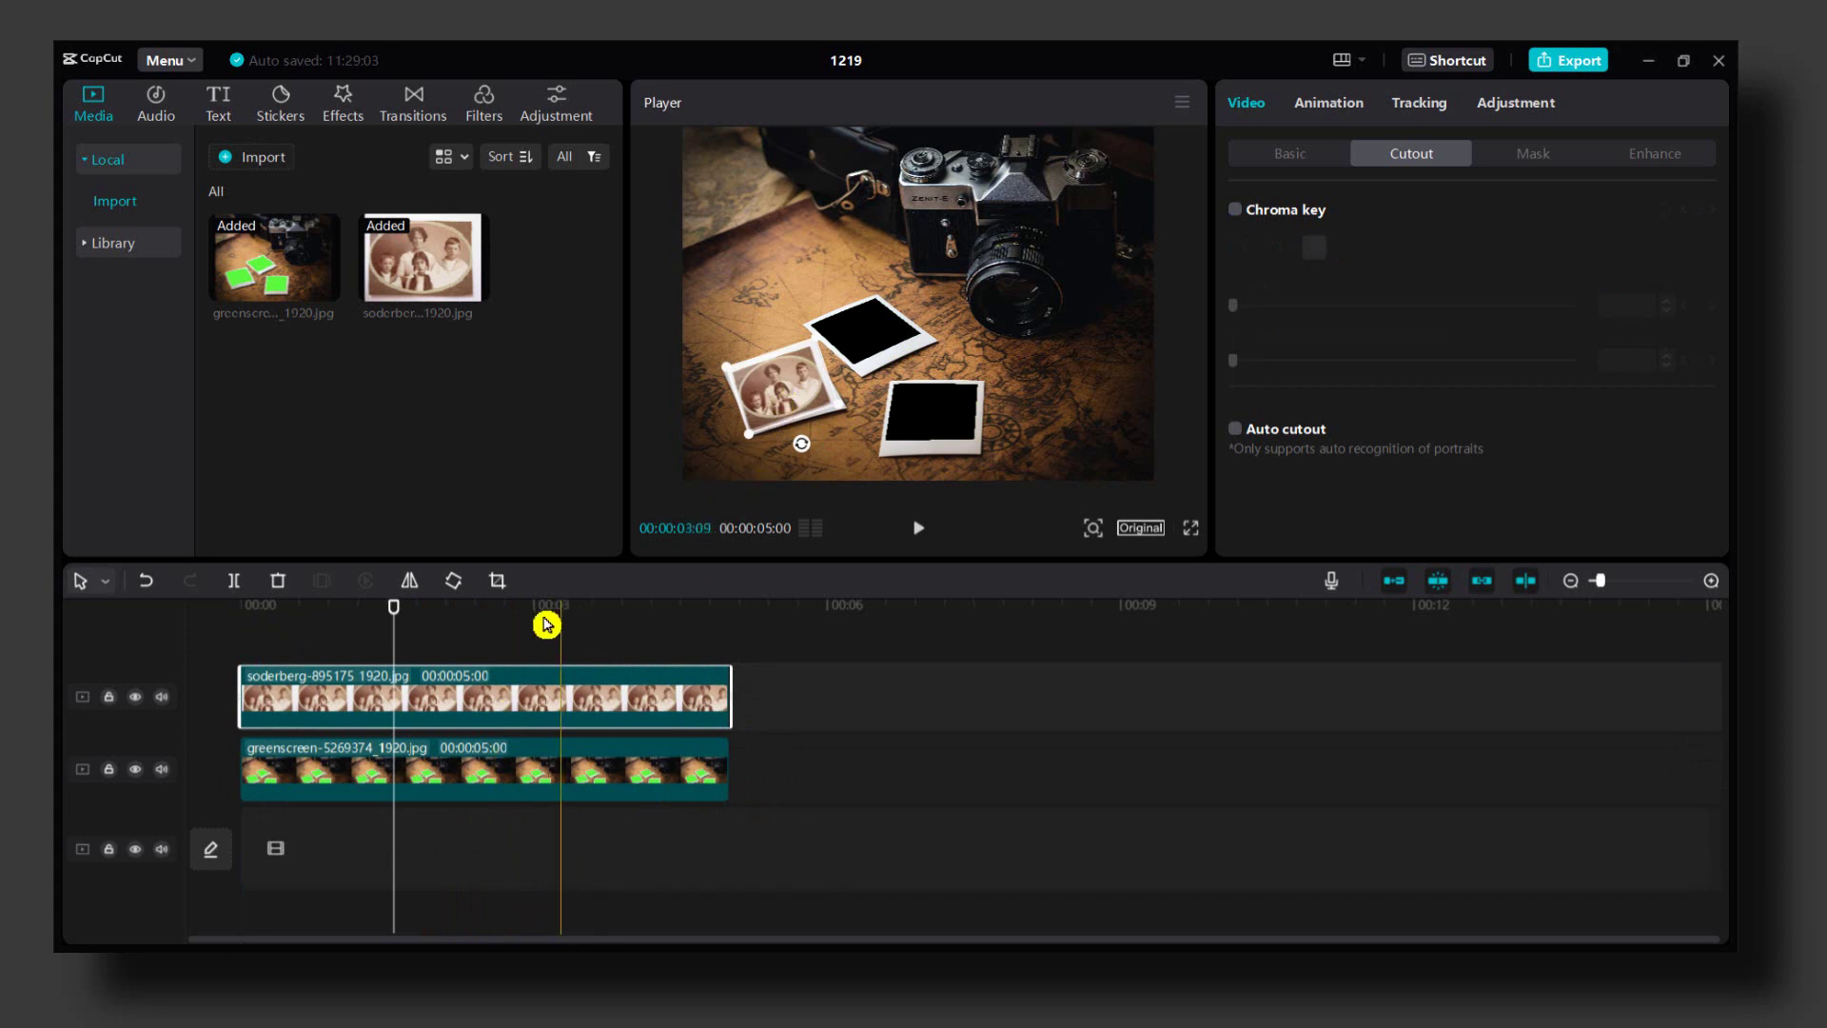
left_click_drag(804, 381, 807, 385)
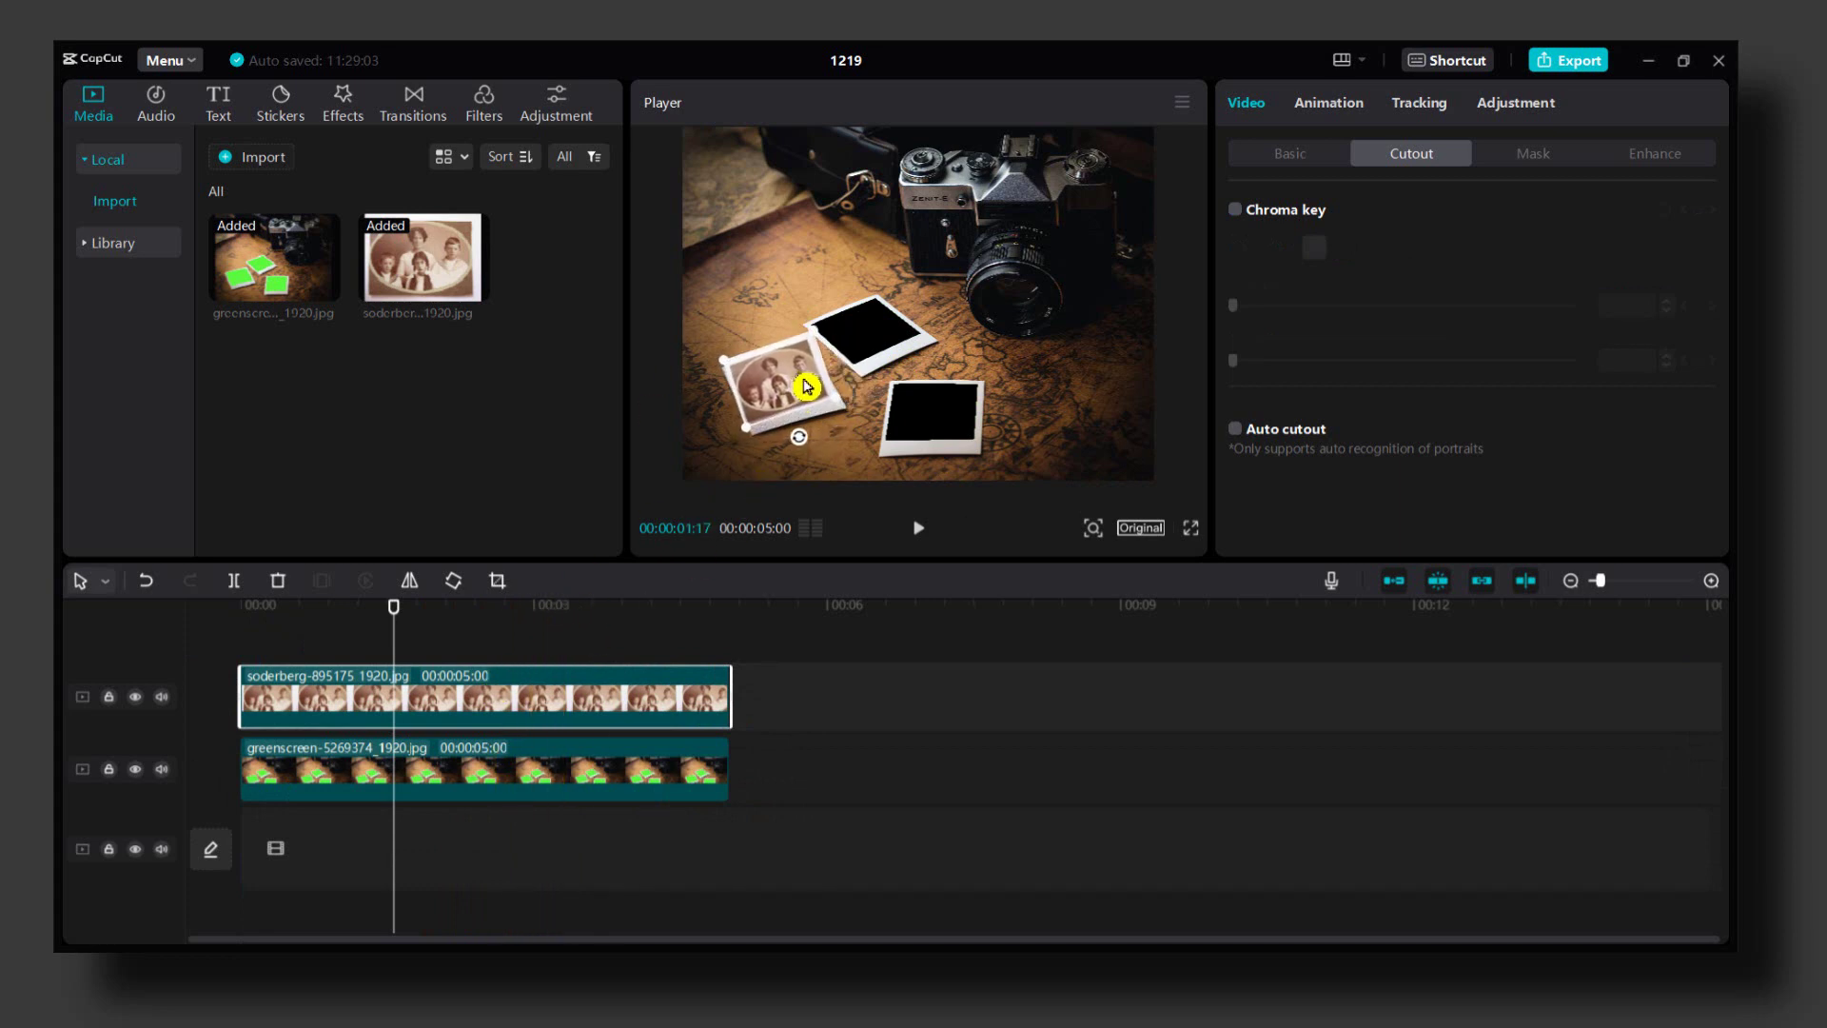
mouse_move(807, 386)
left_mouse_down()
mouse_move(888, 352)
mouse_move(868, 347)
mouse_move(947, 466)
mouse_move(946, 413)
mouse_move(929, 472)
left_mouse_up()
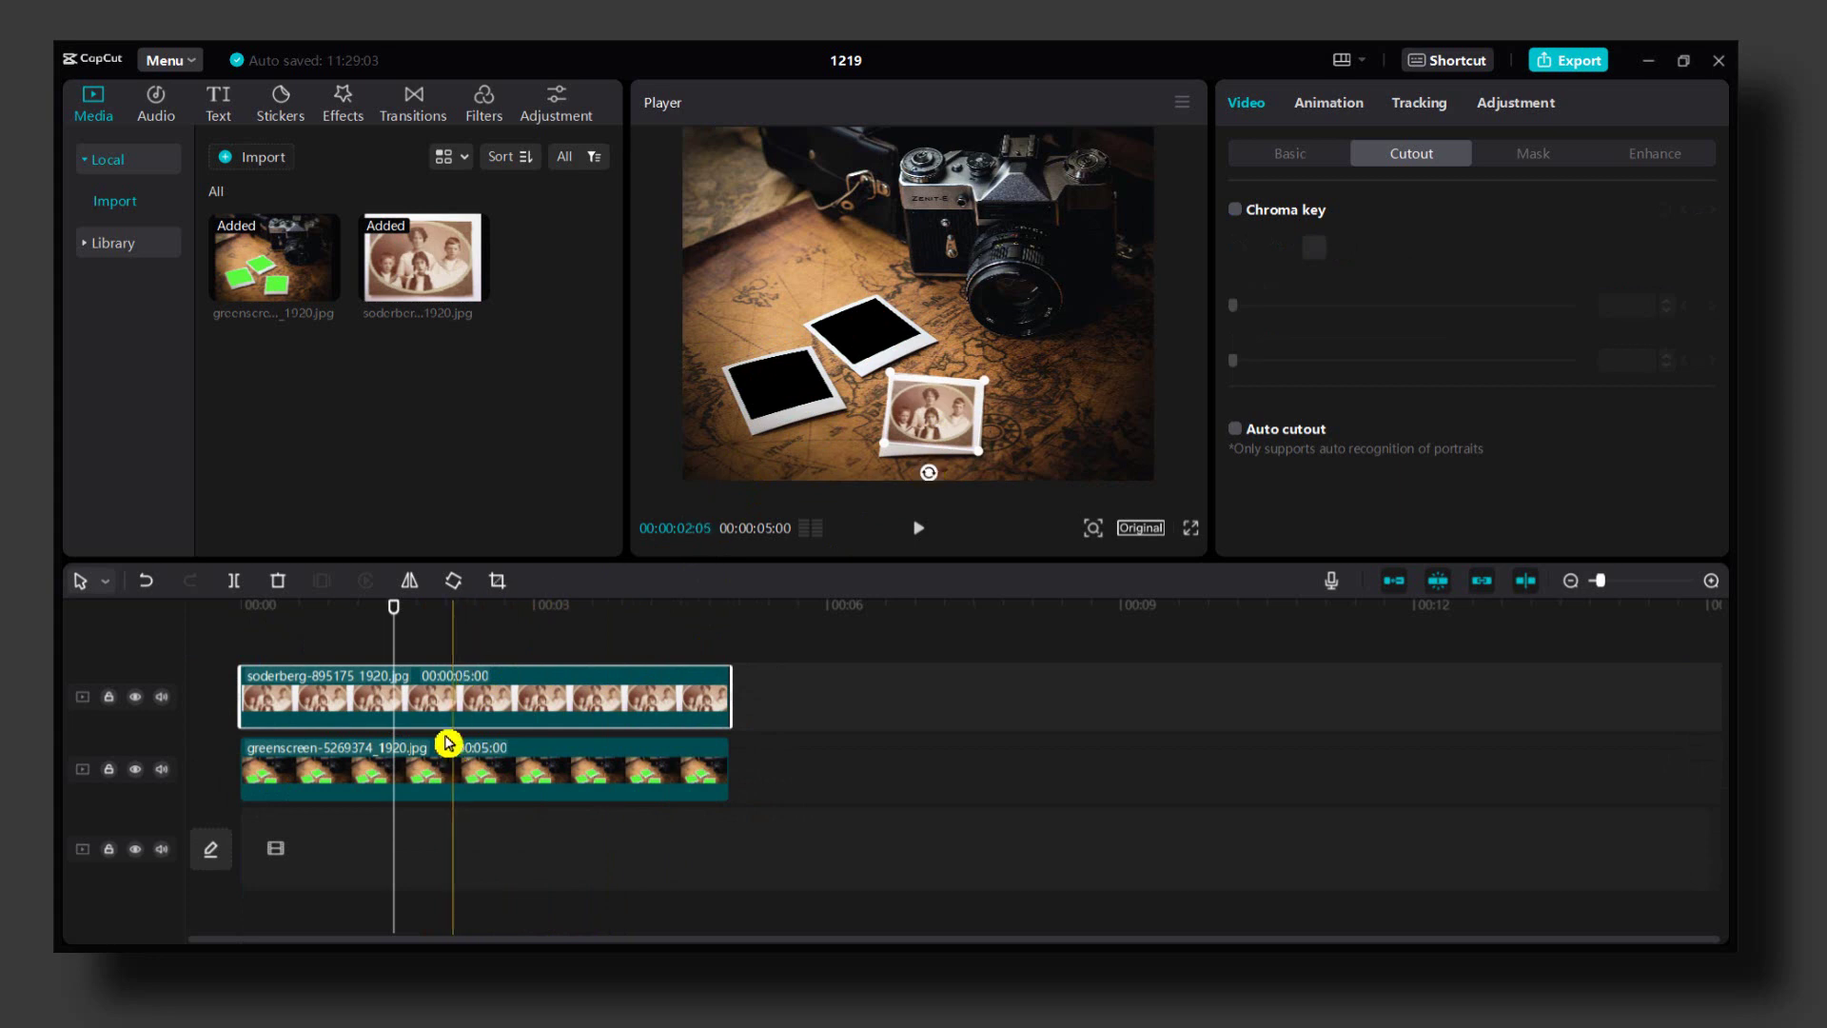
left_click_drag(447, 743, 436, 670)
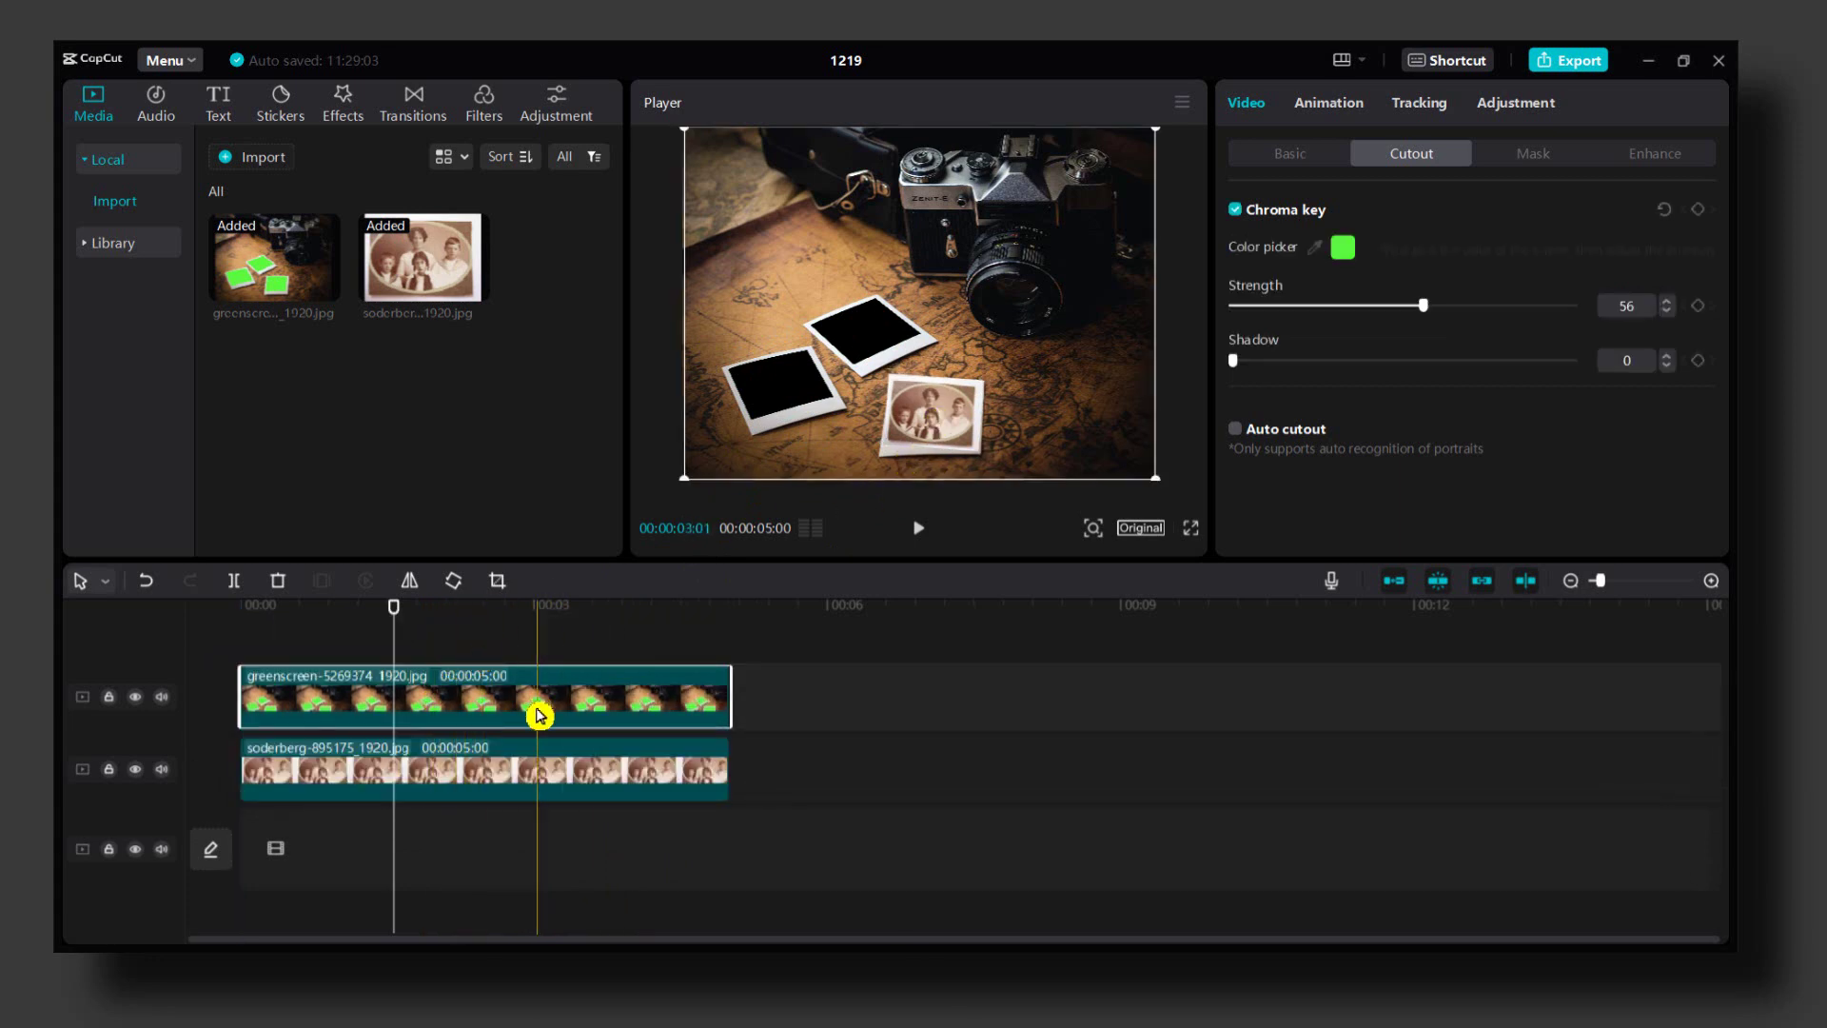
left_click(936, 429)
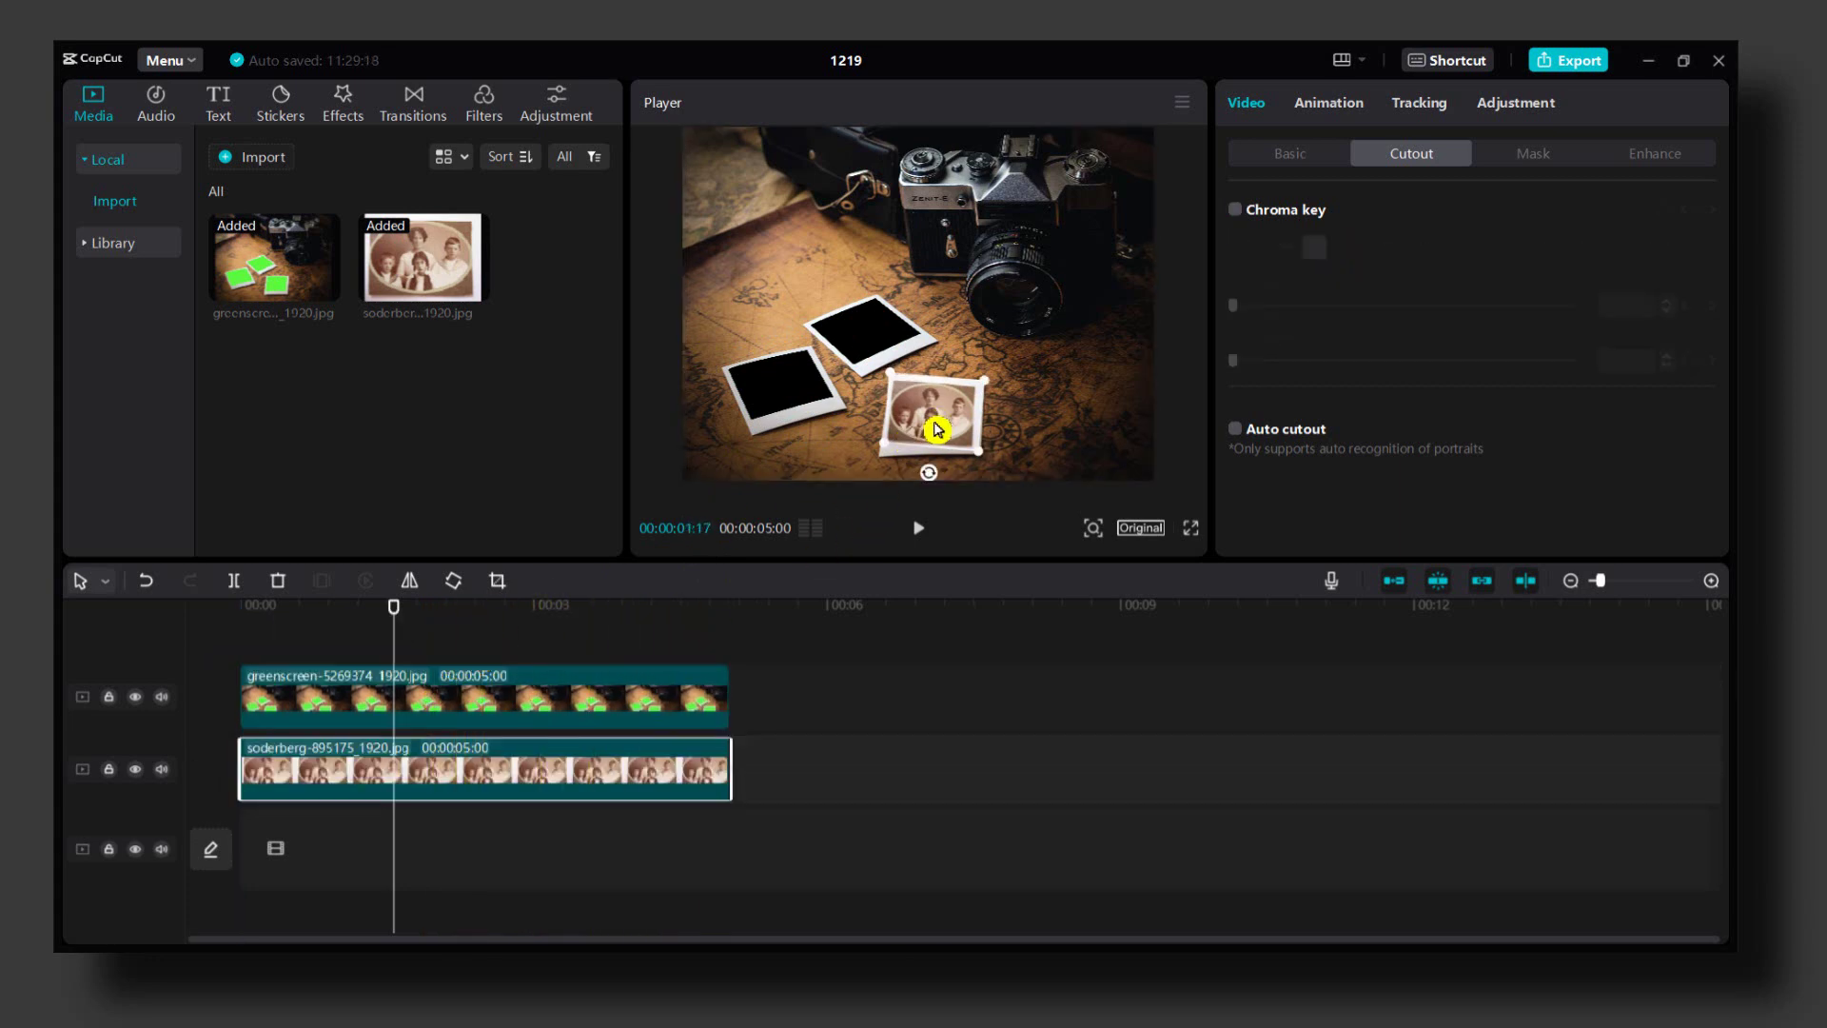